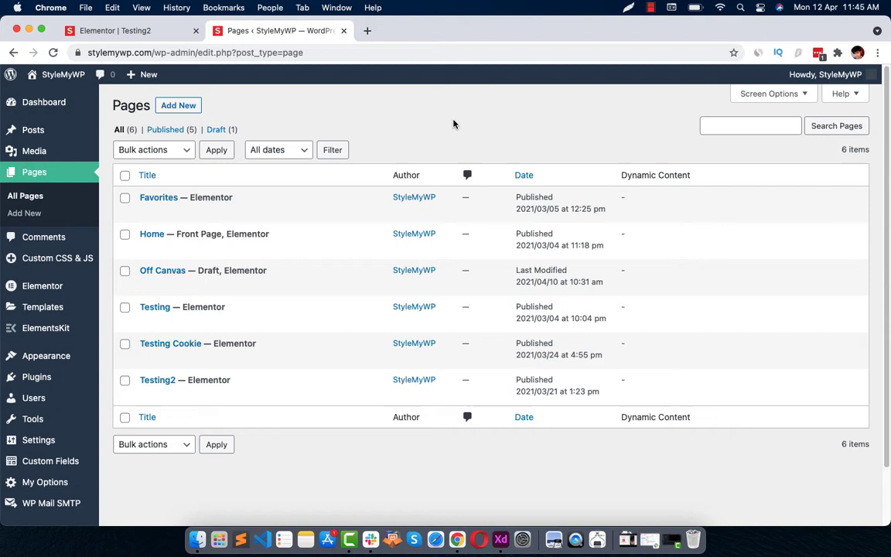
Step: Confirm in Installed Plugins that Advanced Custom Fields PRO and Dynamic Content for Elementor are active
click(36, 377)
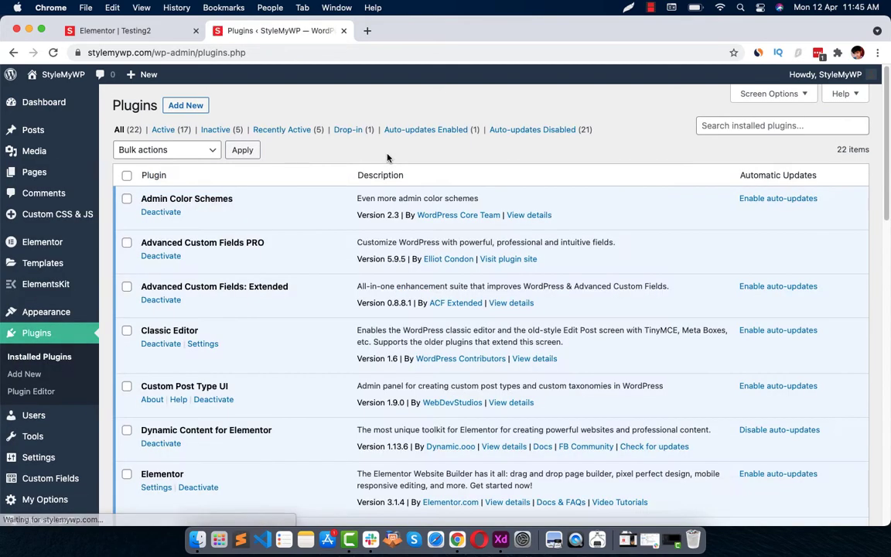
scroll(345, 186, down, 3)
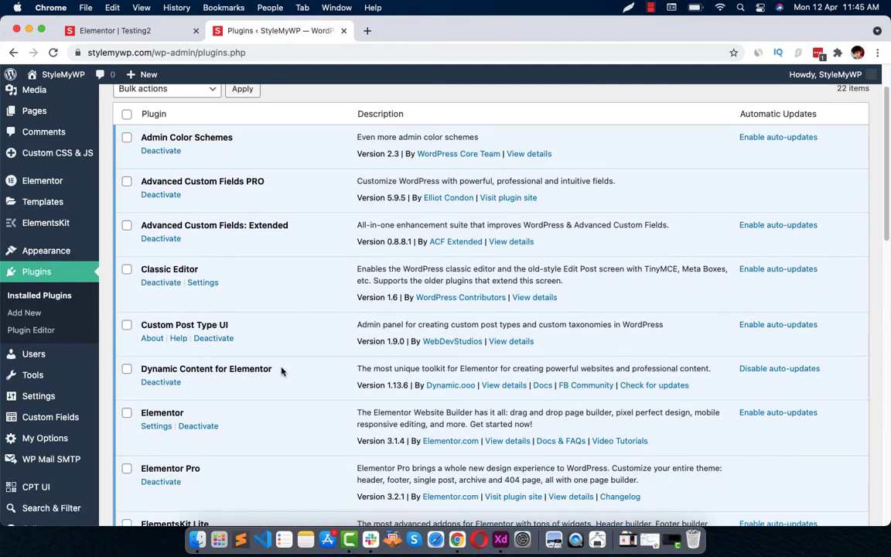
drag(272, 369, 141, 369)
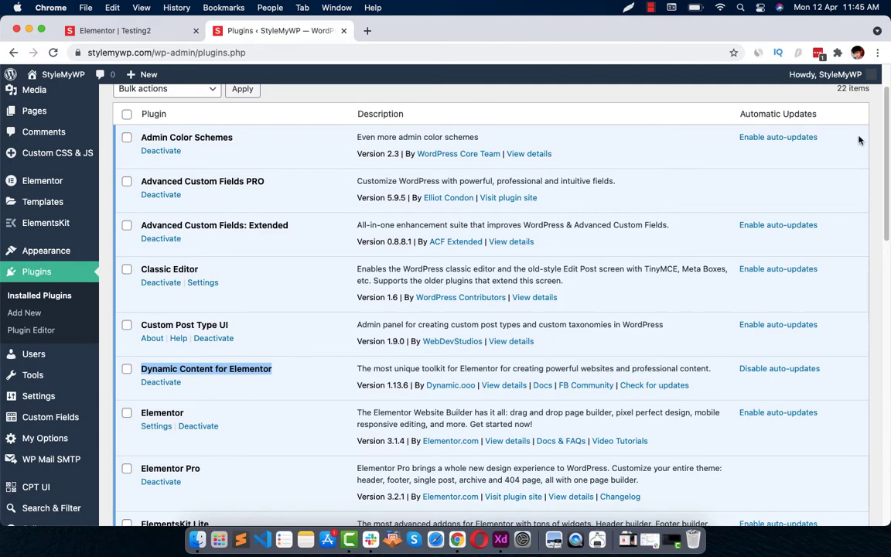
drag(886, 141, 886, 225)
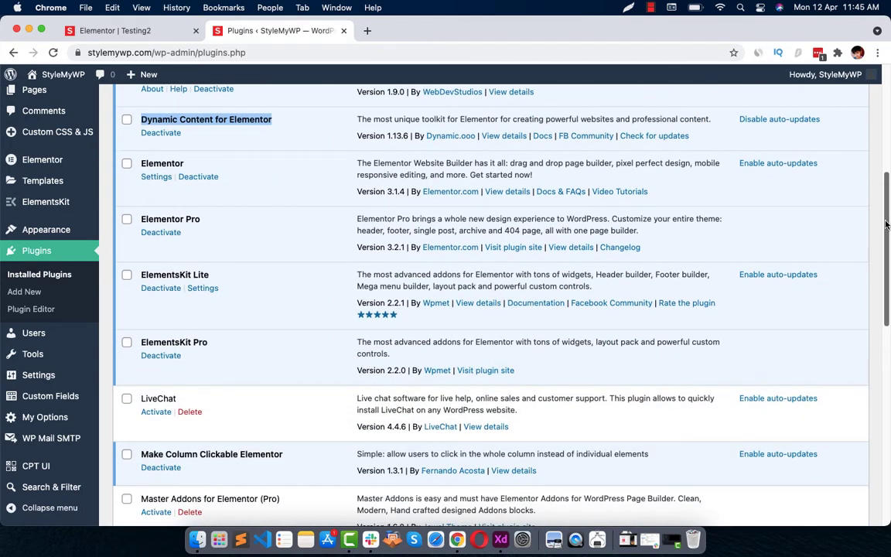
mouse_move(887, 225)
mouse_down()
mouse_move(888, 249)
mouse_move(888, 146)
mouse_up()
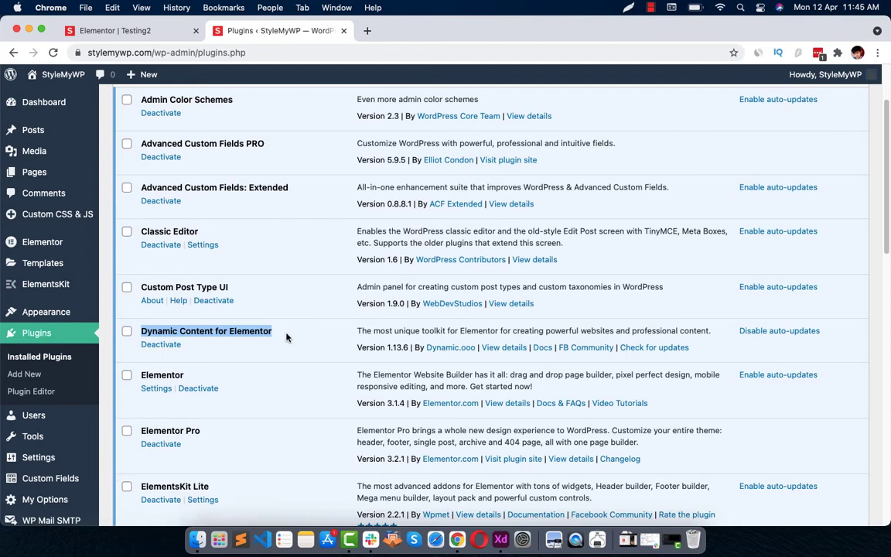
scroll(294, 335, up, 3)
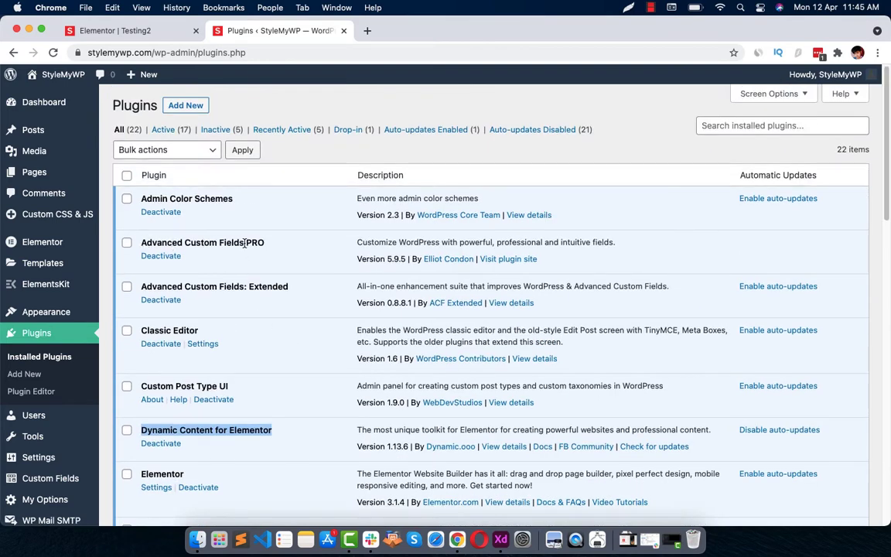
drag(248, 242, 262, 243)
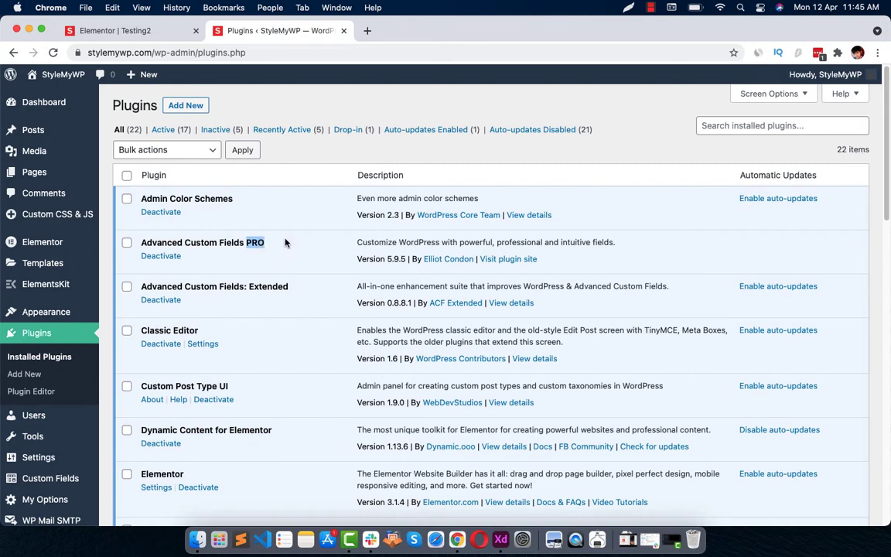
scroll(46, 387, down, 3)
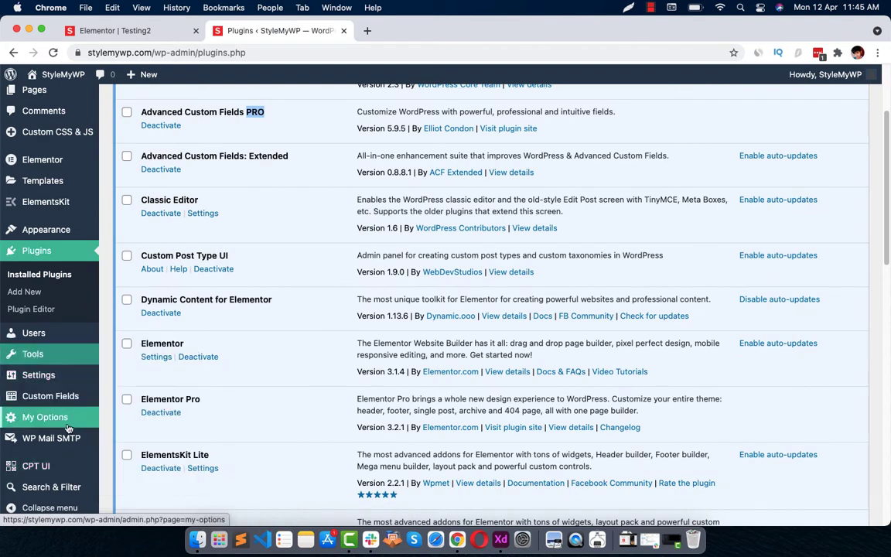
Step: Open the FAQs field group and inspect the Questions Rep field, keeping its type as Repeater
mouse_move(51, 396)
click(70, 396)
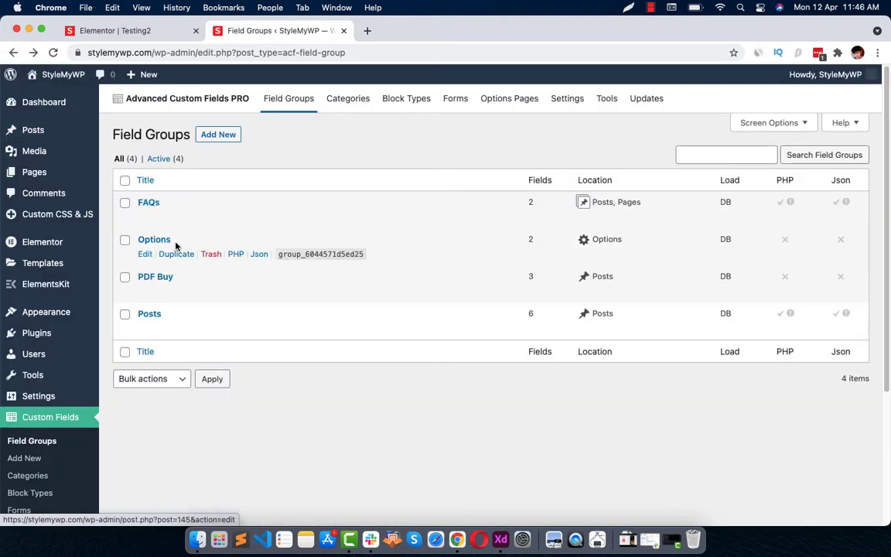
click(144, 218)
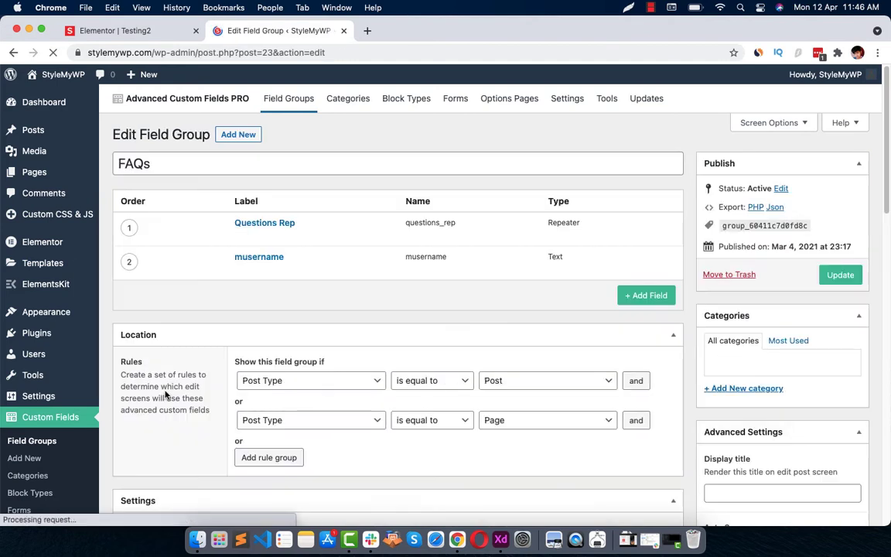
double_click(554, 223)
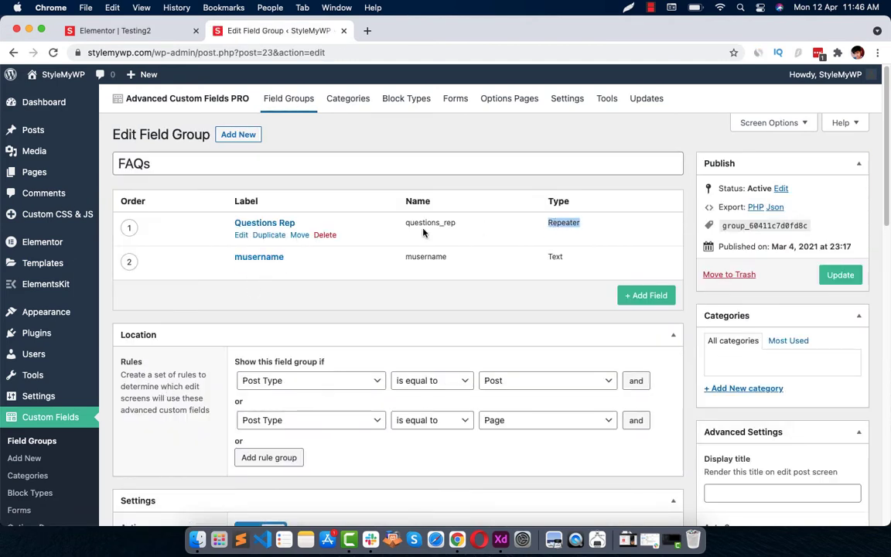
click(241, 236)
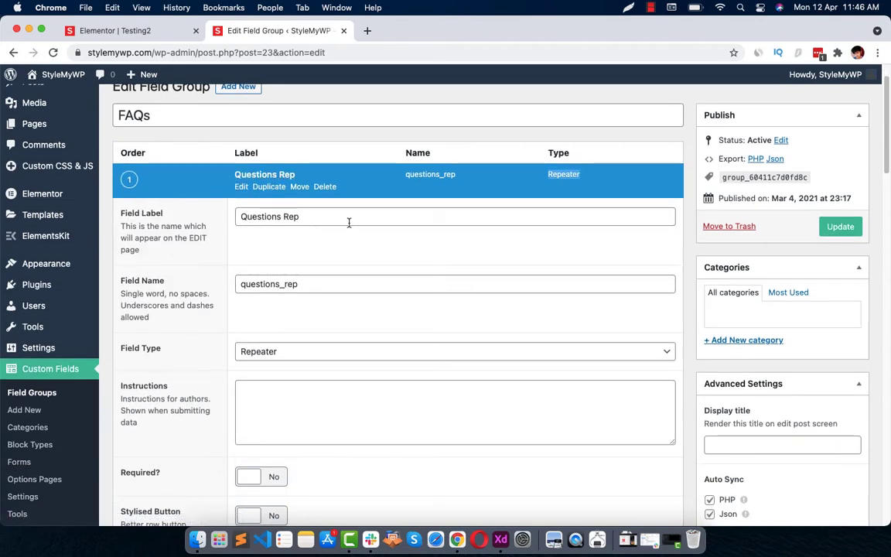
drag(348, 218, 233, 221)
drag(332, 284, 203, 293)
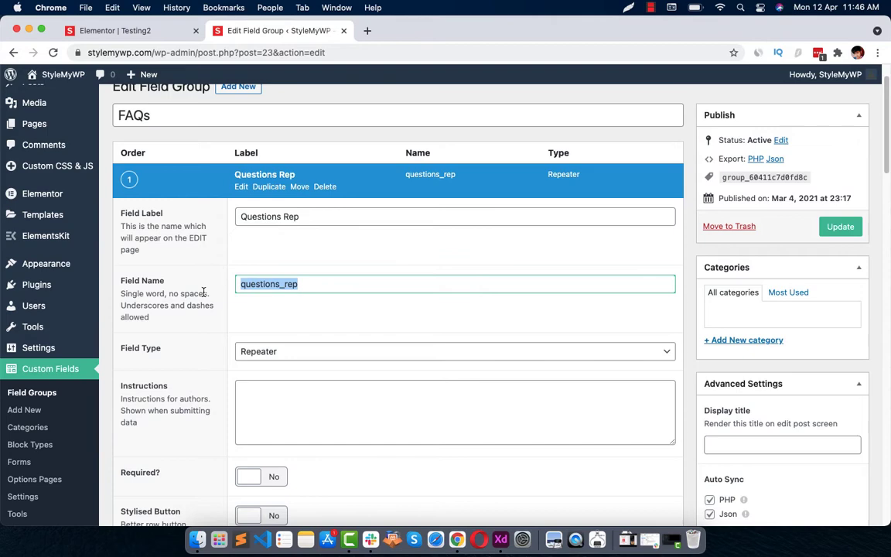
scroll(267, 309, down, 3)
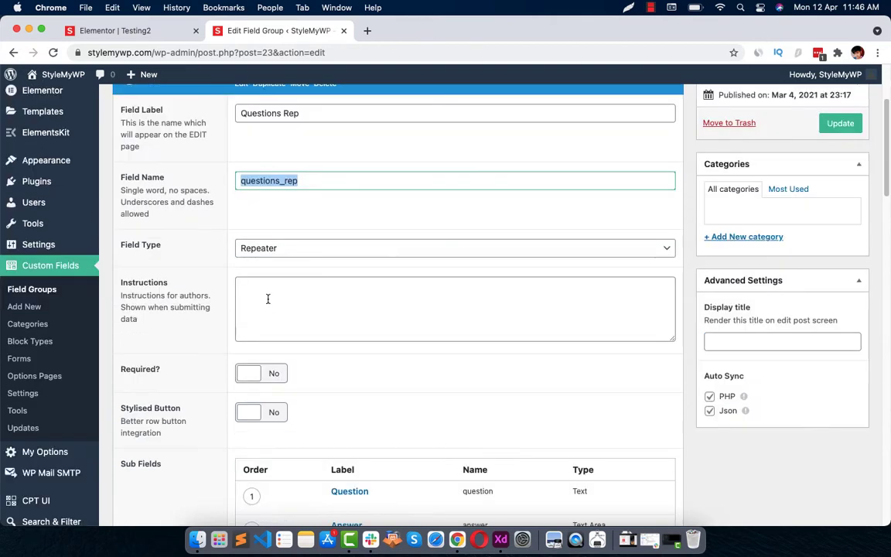
click(281, 253)
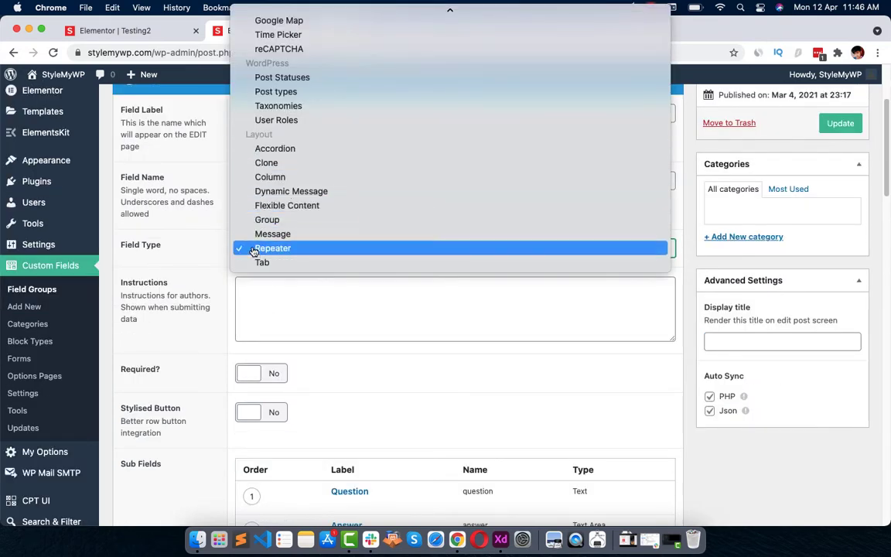
click(230, 257)
Step: Check the Answer sub-field's settings and save the FAQs field group
scroll(256, 255, down, 5)
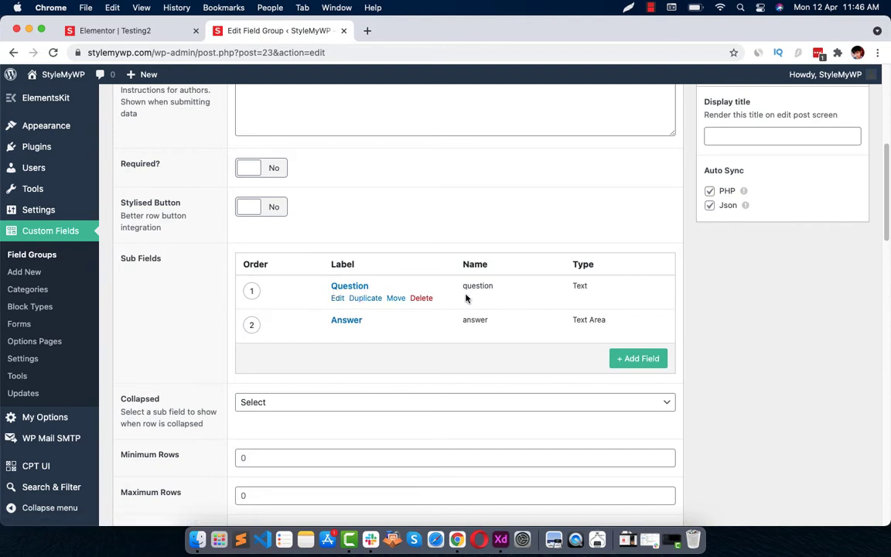
click(336, 332)
mouse_move(464, 291)
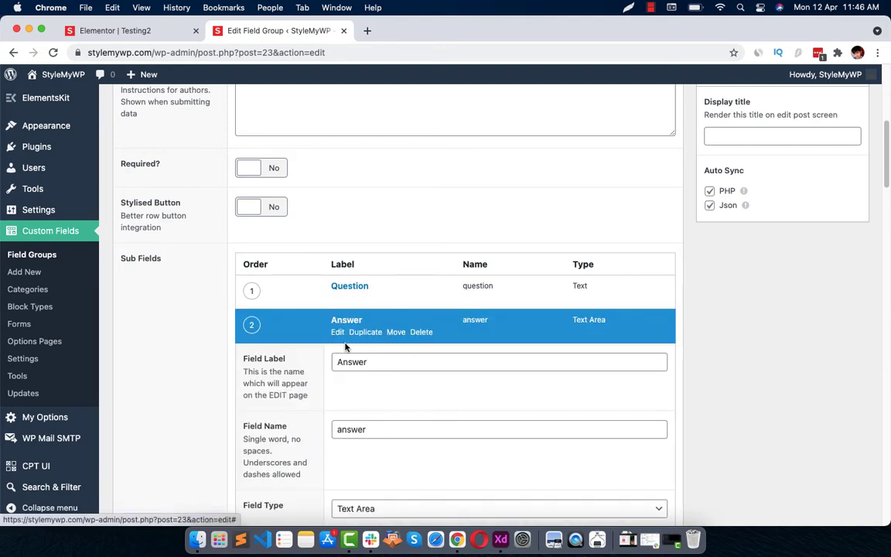
scroll(340, 325, down, 1)
click(337, 286)
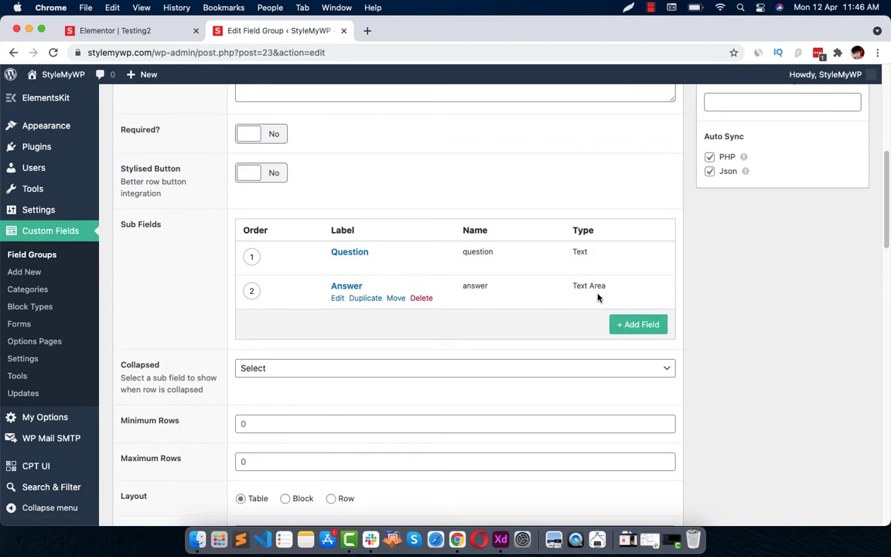
scroll(766, 283, up, 10)
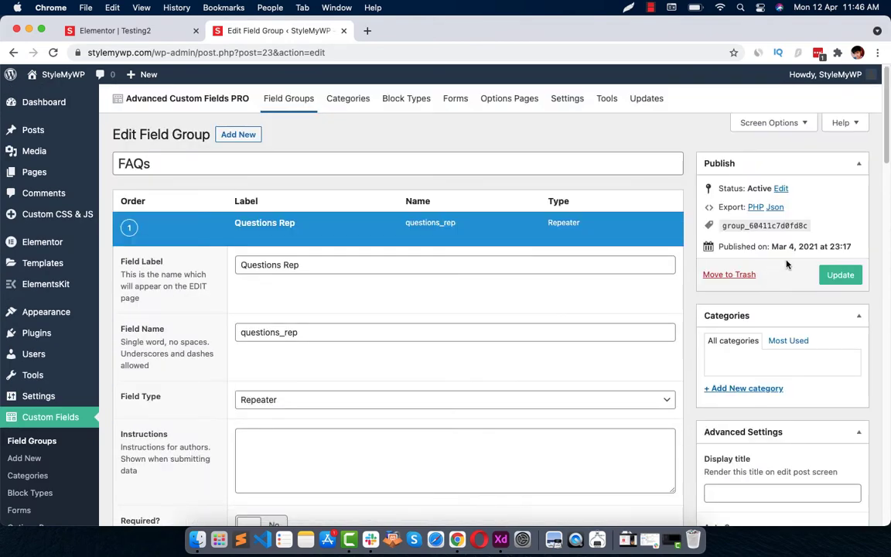
scroll(835, 170, down, 1)
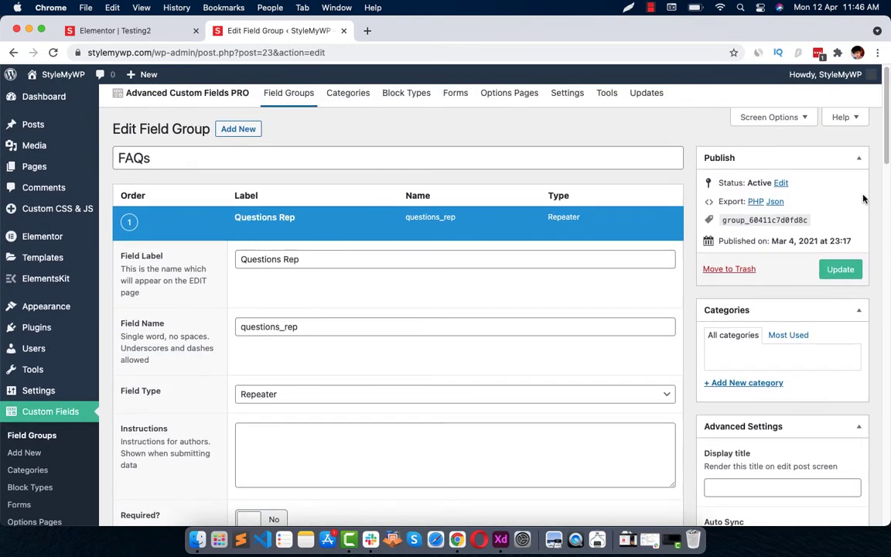
click(838, 274)
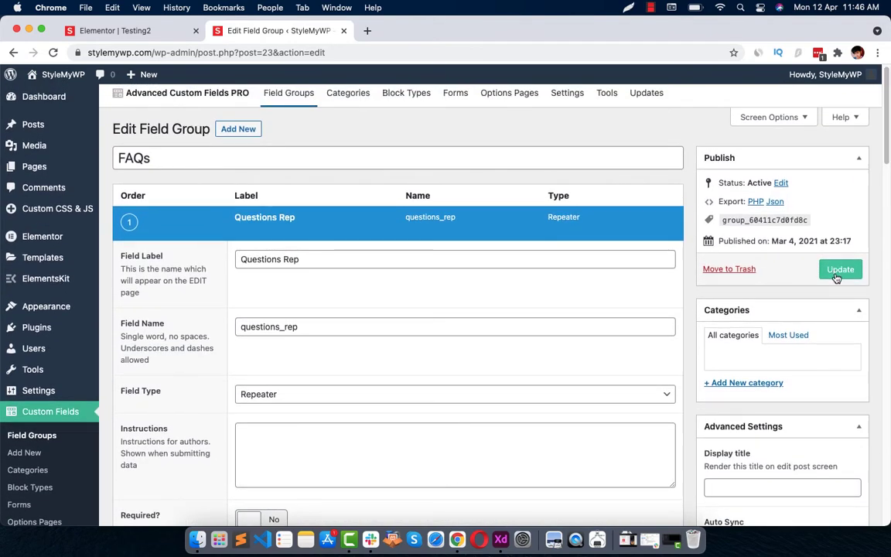
Step: Review the field group's location rules for posts and pages, then go to the Pages list
scroll(836, 275, down, 2)
scroll(835, 269, down, 1)
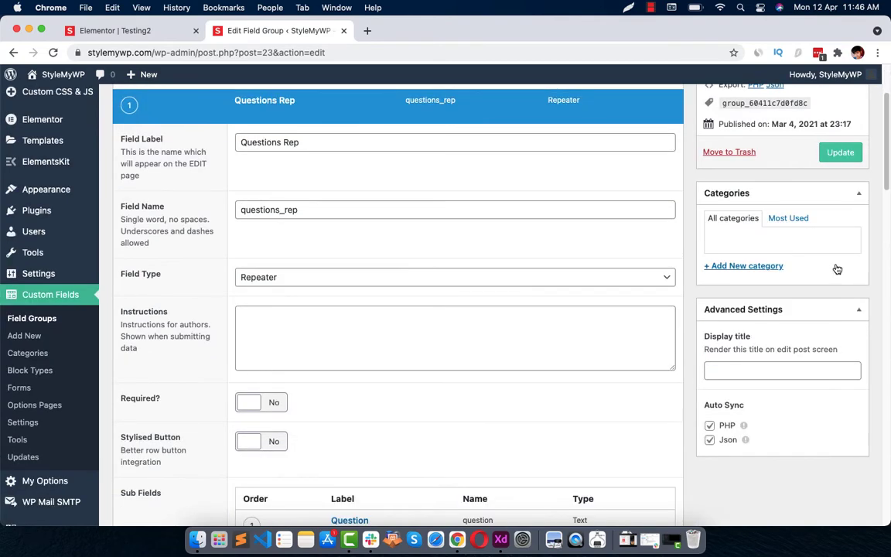
scroll(835, 267, down, 15)
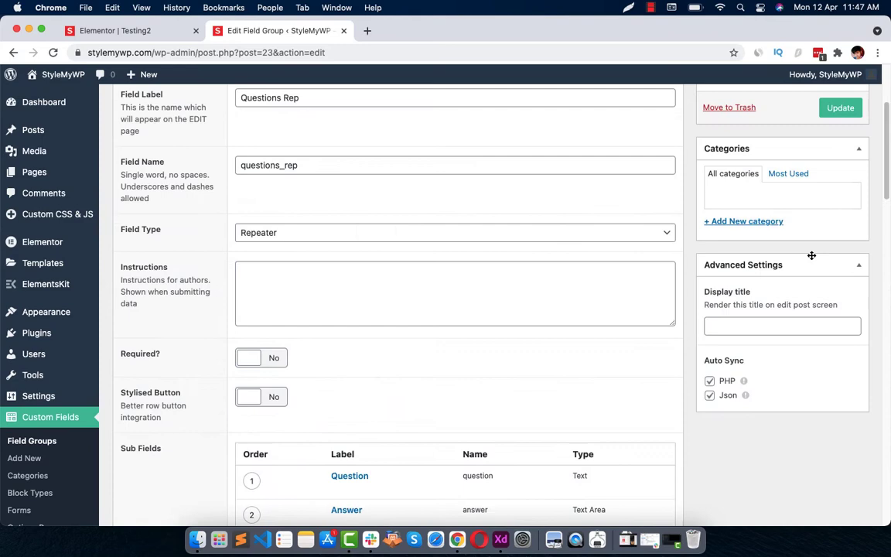
scroll(811, 260, down, 10)
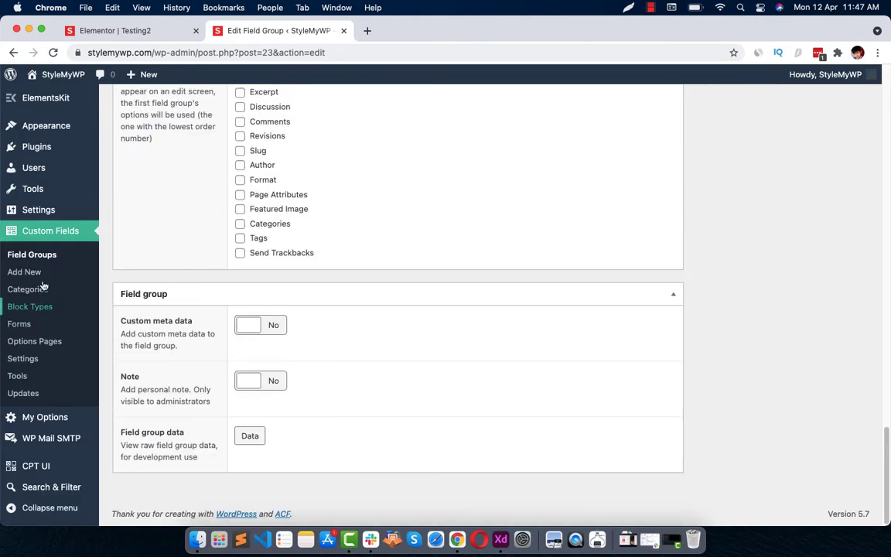
scroll(23, 199, up, 5)
scroll(23, 198, up, 3)
click(34, 173)
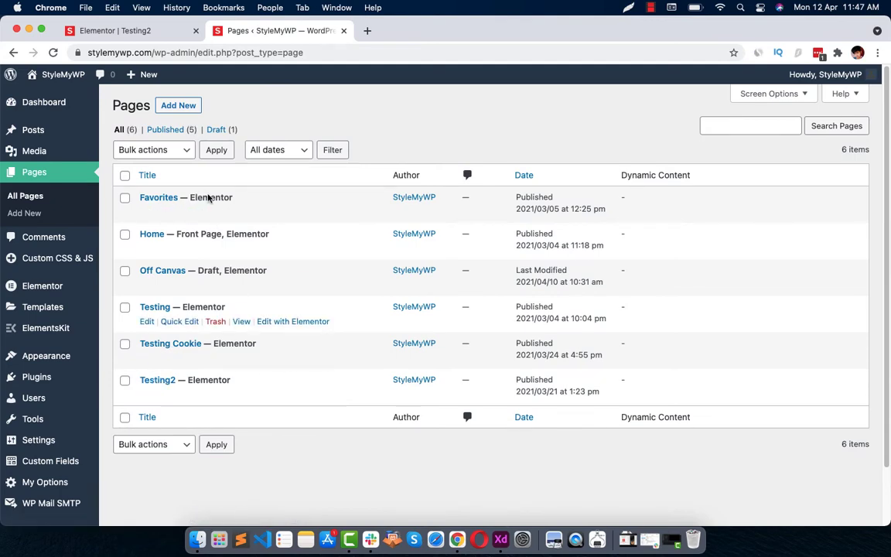
Step: Open the Testing2 page in the WordPress editor and scroll to the FAQs box
click(145, 34)
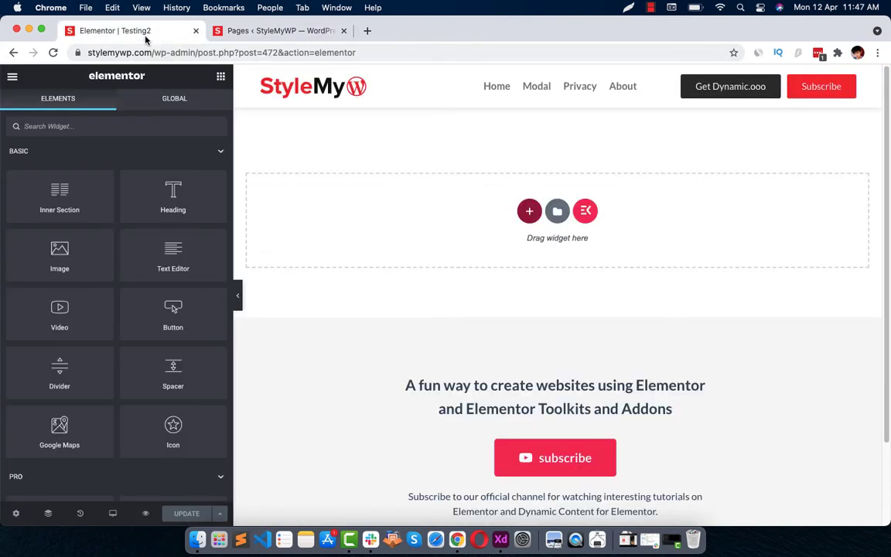
click(217, 33)
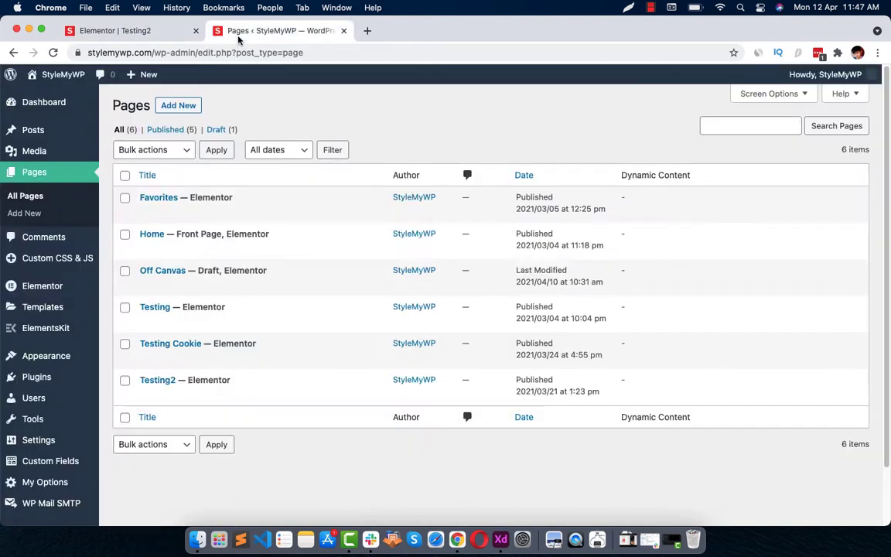
click(146, 396)
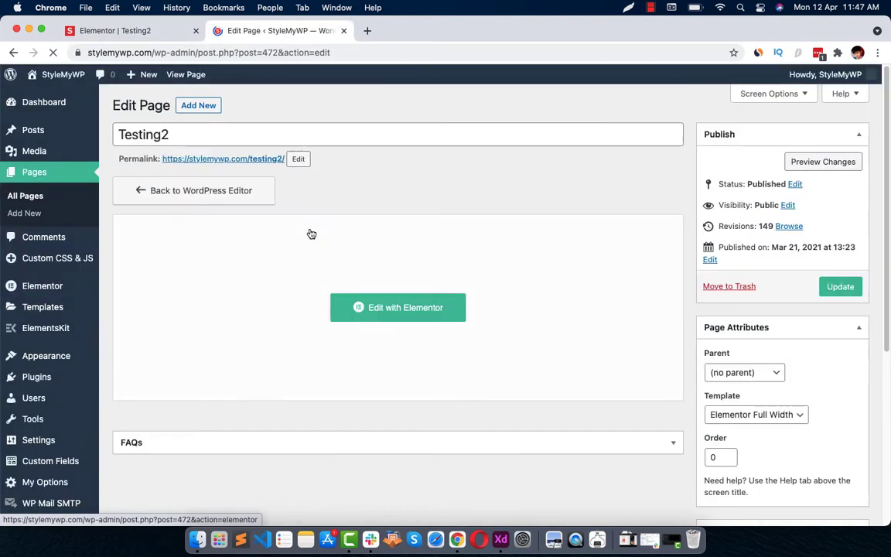
scroll(266, 325, down, 3)
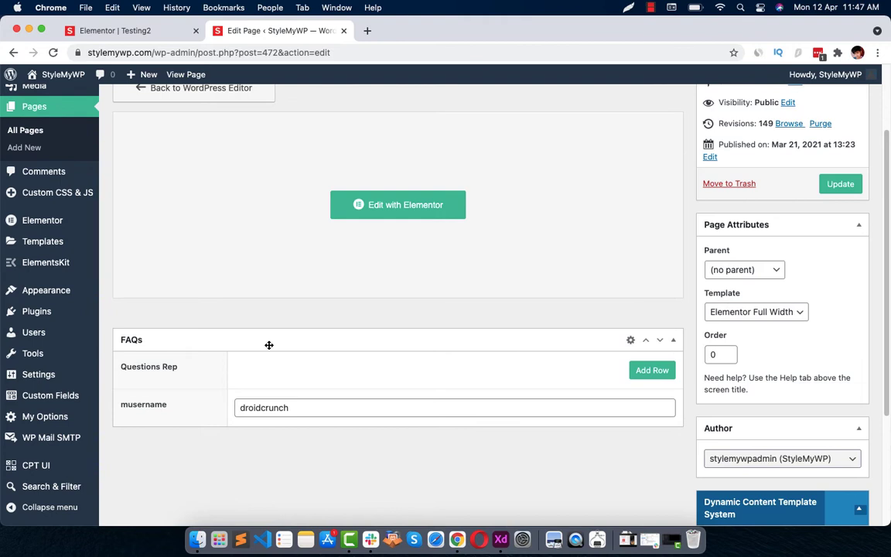
scroll(271, 369, down, 3)
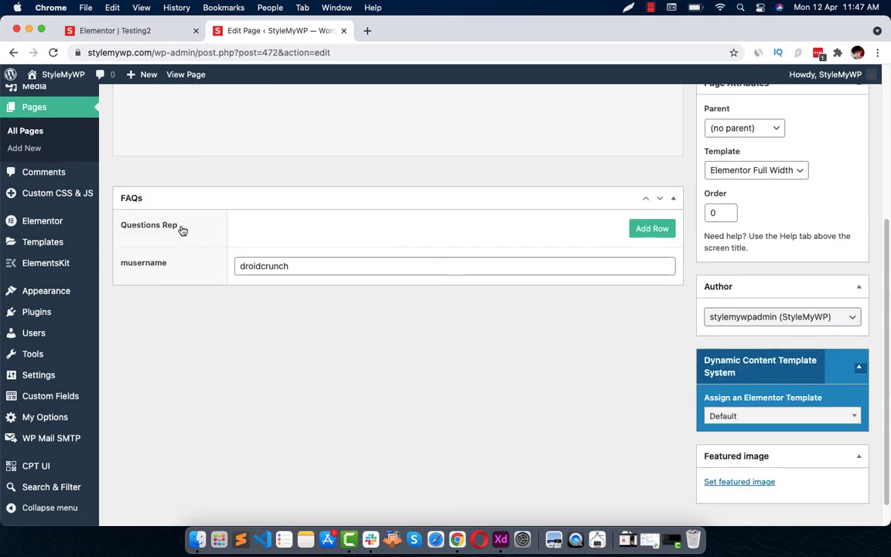
Step: Add a first FAQ row with the question 'How to make a website?' and its answer
click(643, 236)
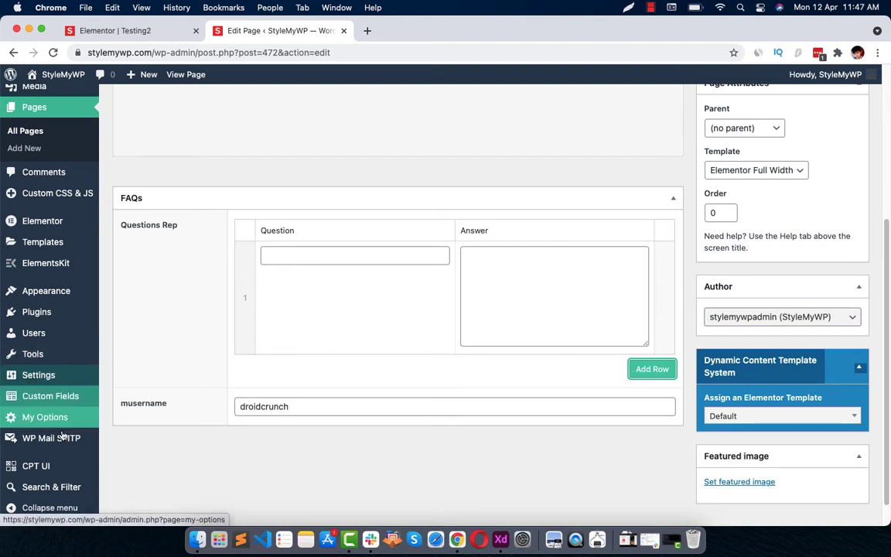
click(311, 257)
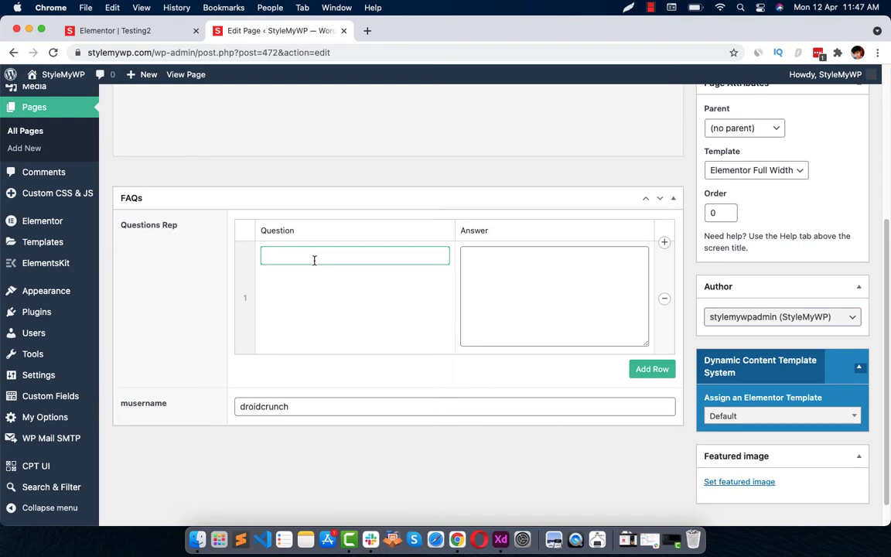
text(How to )
text(make a website)
text(?)
key(Tab)
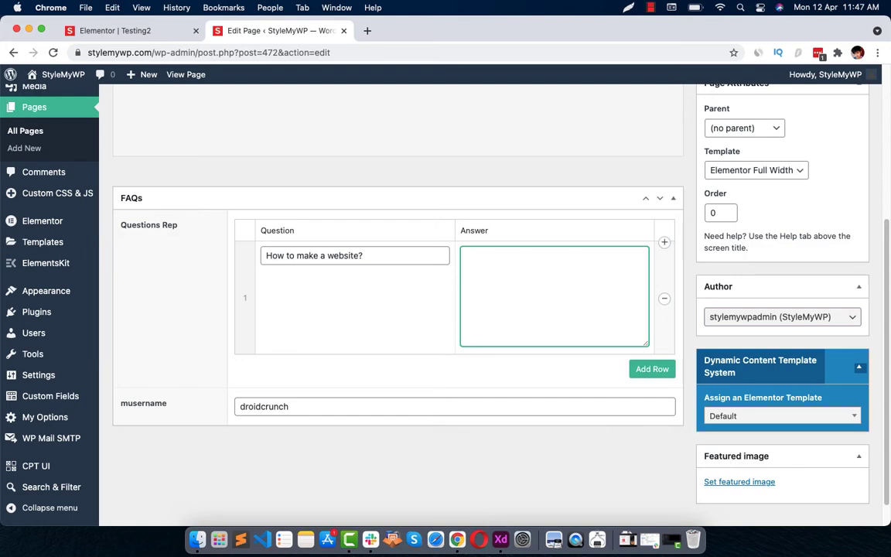
text(ou)
key(BackSpace)
key(BackSpace)
text(You can )
text(use a dom)
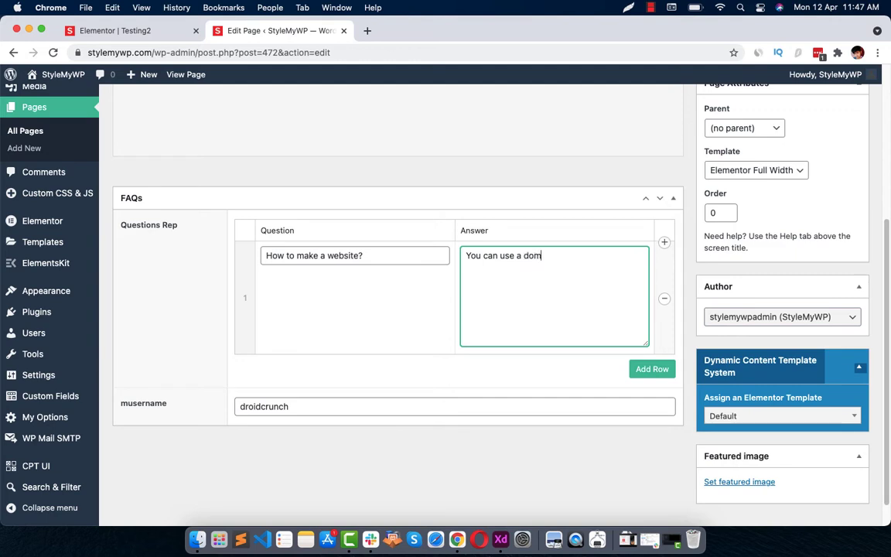
text(ain and hosting t)
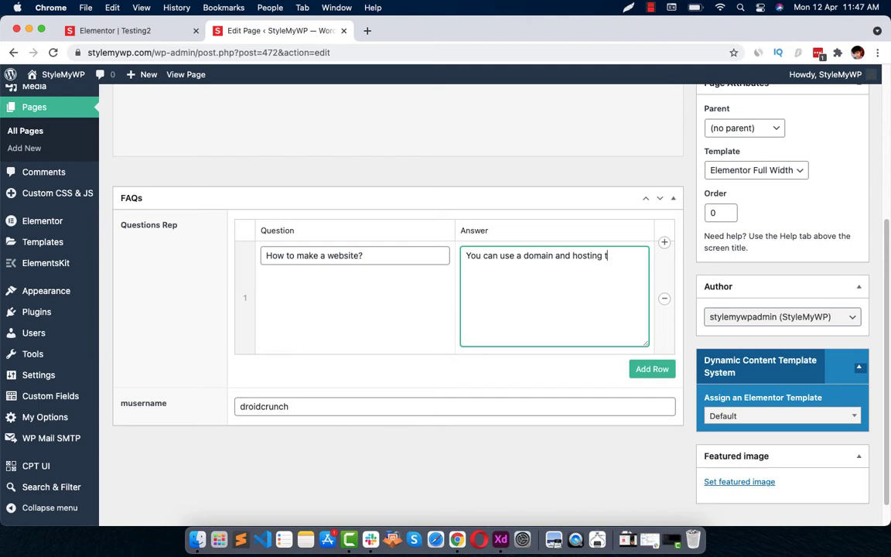
text(o create a website.)
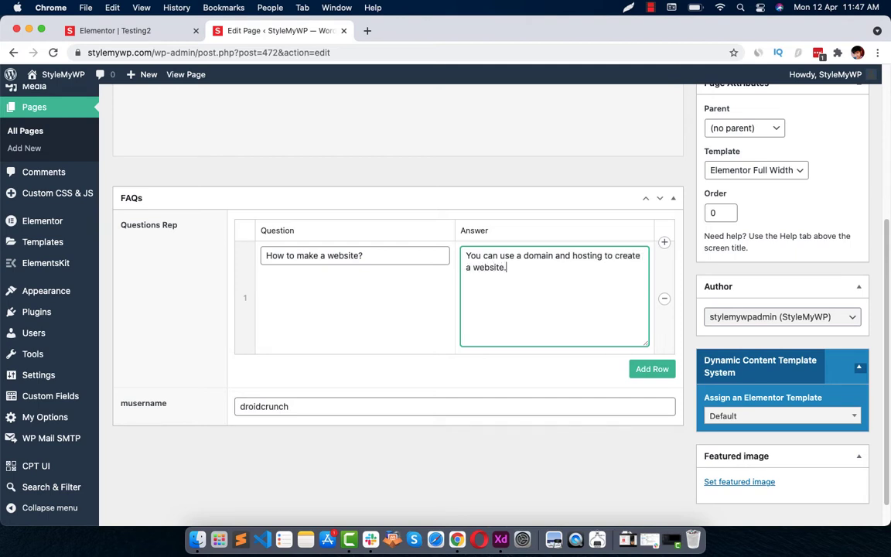
Step: Add a second row 'What is droidcrunch?' with its answer and update the page
click(648, 369)
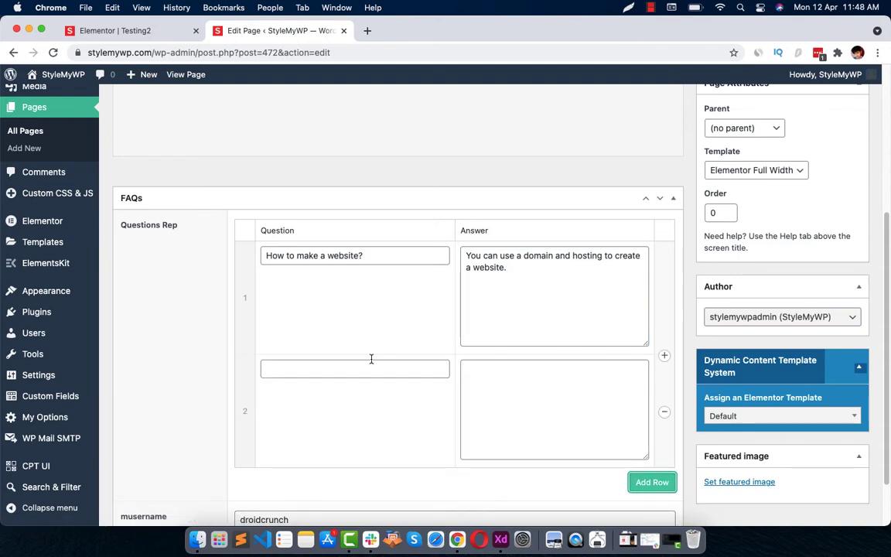
click(354, 371)
mouse_move(51, 487)
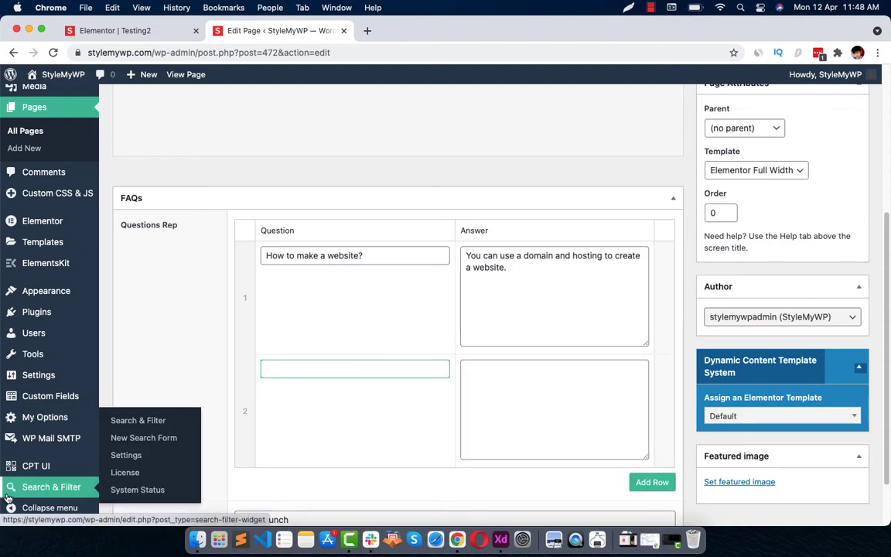
text(What )
text(is droidcru)
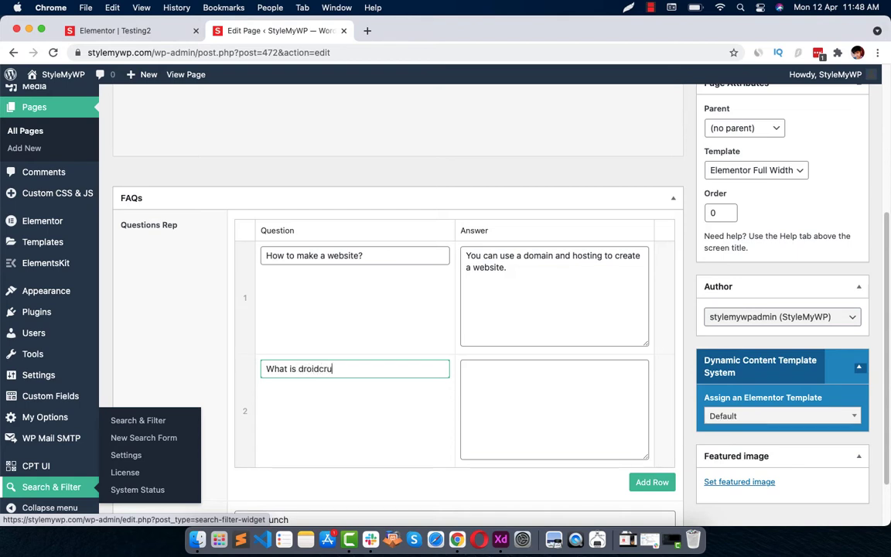
text(nch?)
key(Tab)
text(DroidCru)
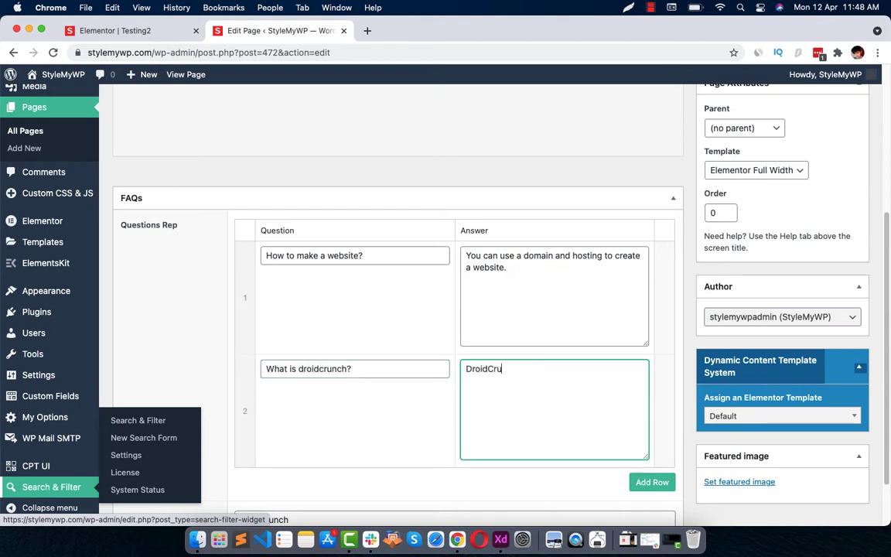
text(nch is a tech blog)
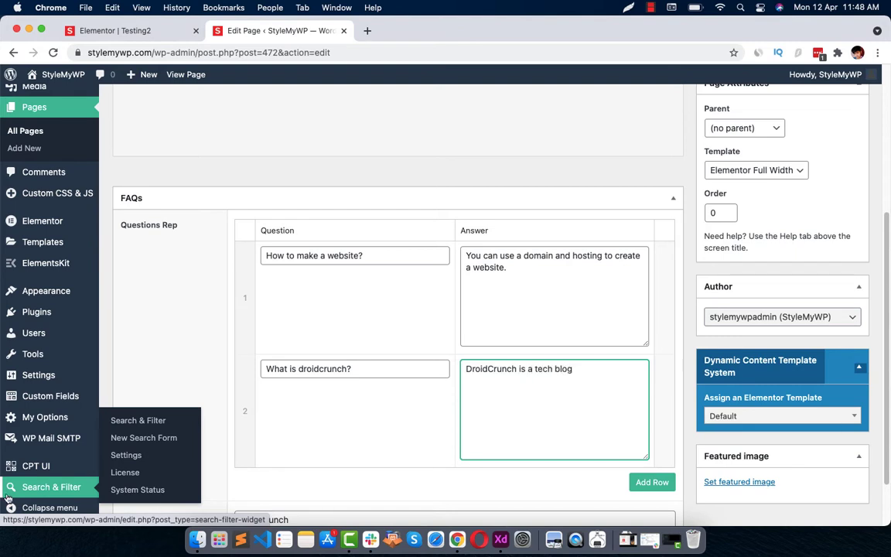
scroll(499, 320, down, 2)
scroll(814, 261, up, 5)
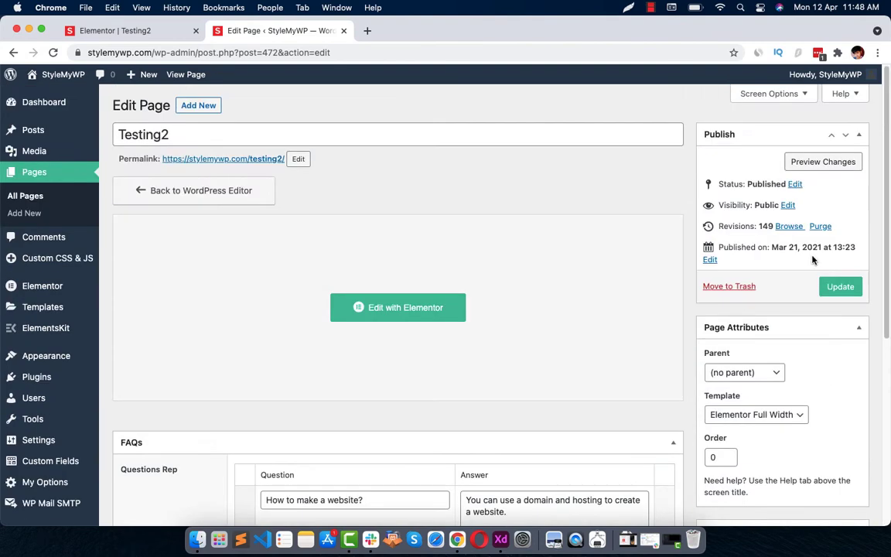
click(837, 285)
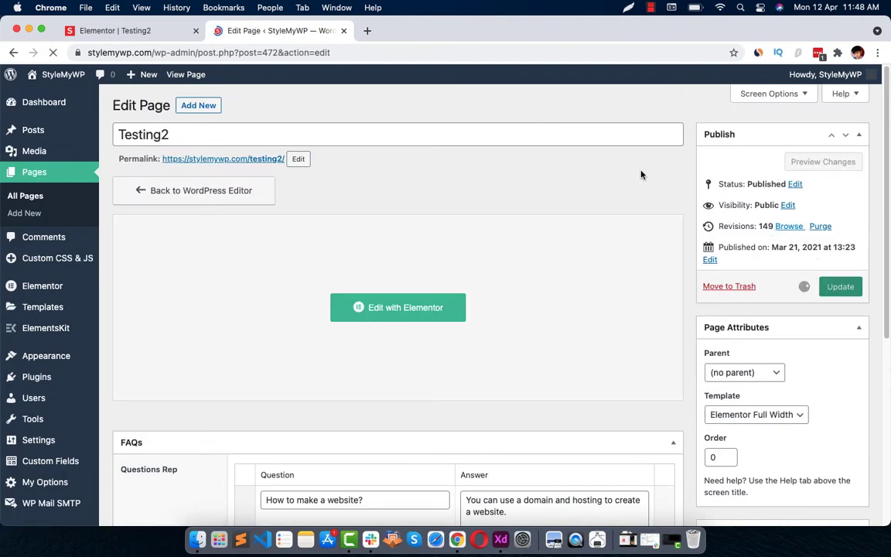
Step: Search widgets for 'acf' and drag ACF Repeater into the Testing2 page's empty top section
click(119, 30)
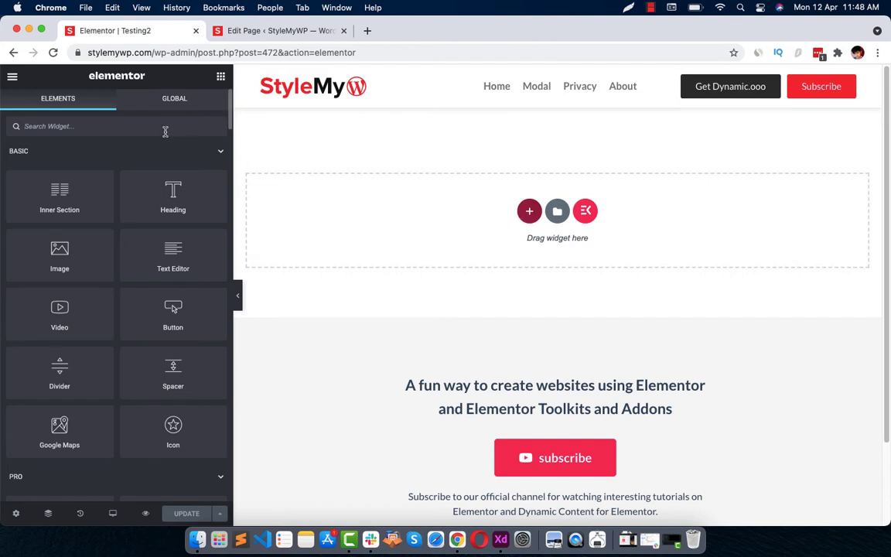
text(acf)
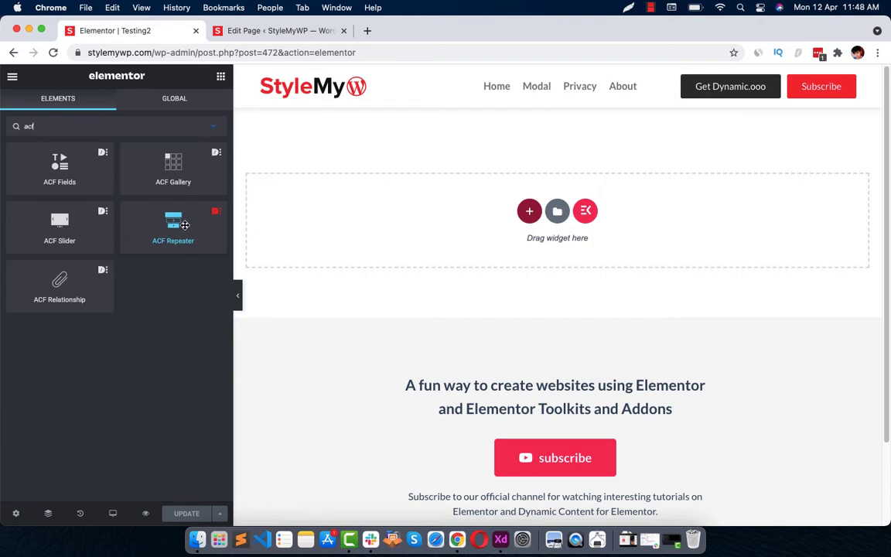
mouse_move(177, 219)
mouse_down()
mouse_move(480, 197)
mouse_move(514, 205)
mouse_up()
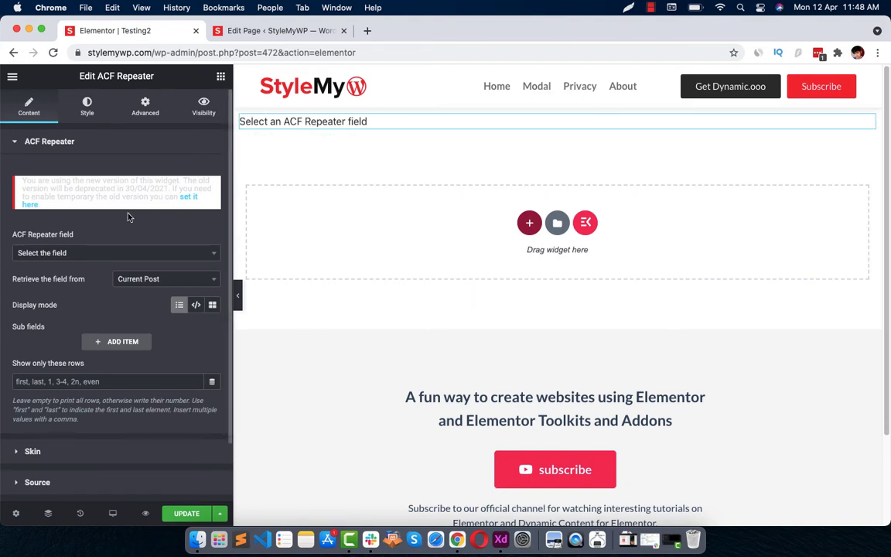
Step: Set the widget's repeater to FAQs Questions Rep and add a Question sub-field
click(98, 253)
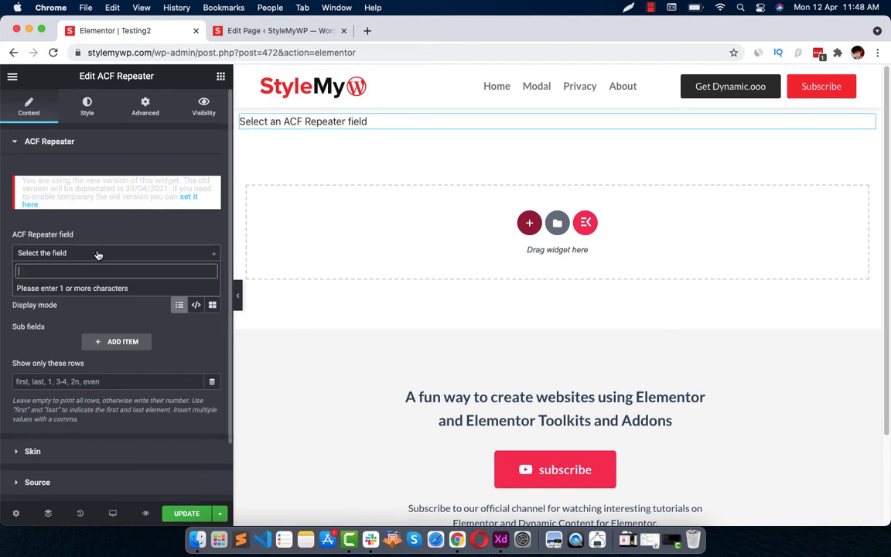
text(fa)
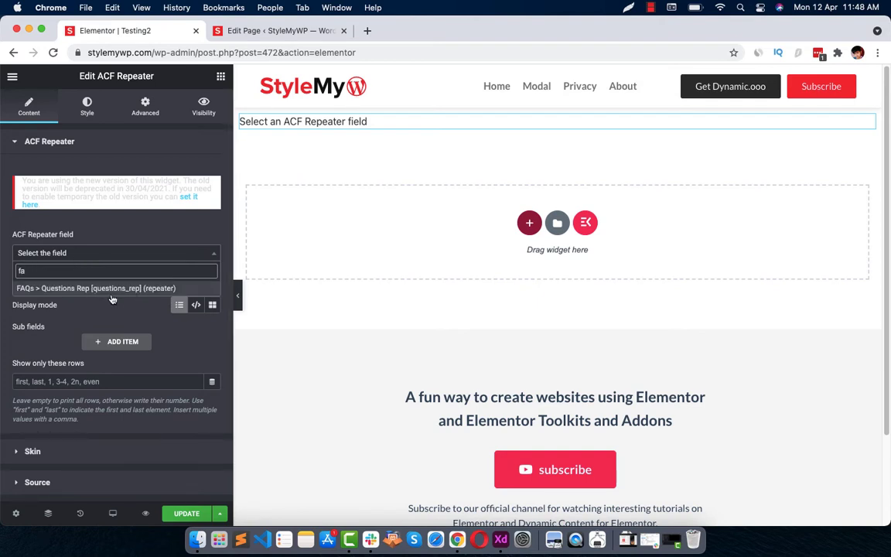
click(122, 289)
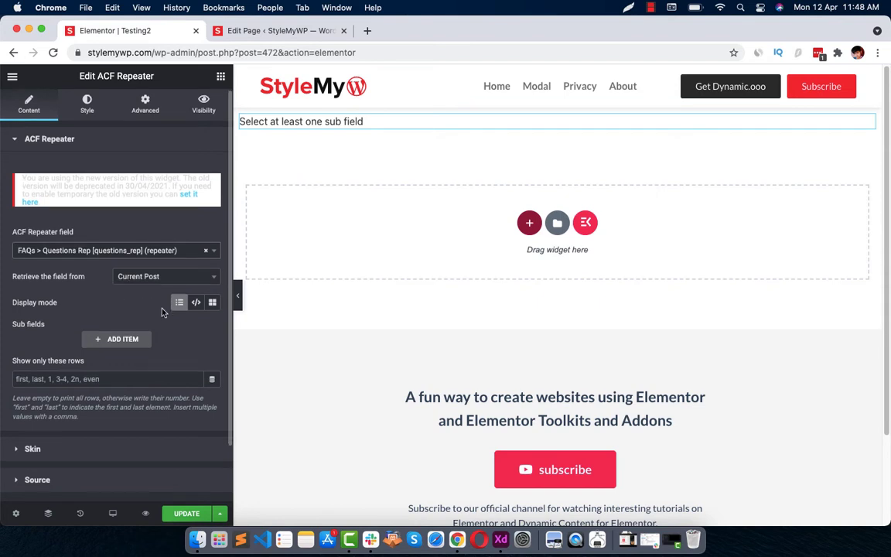
scroll(131, 294, down, 2)
click(130, 275)
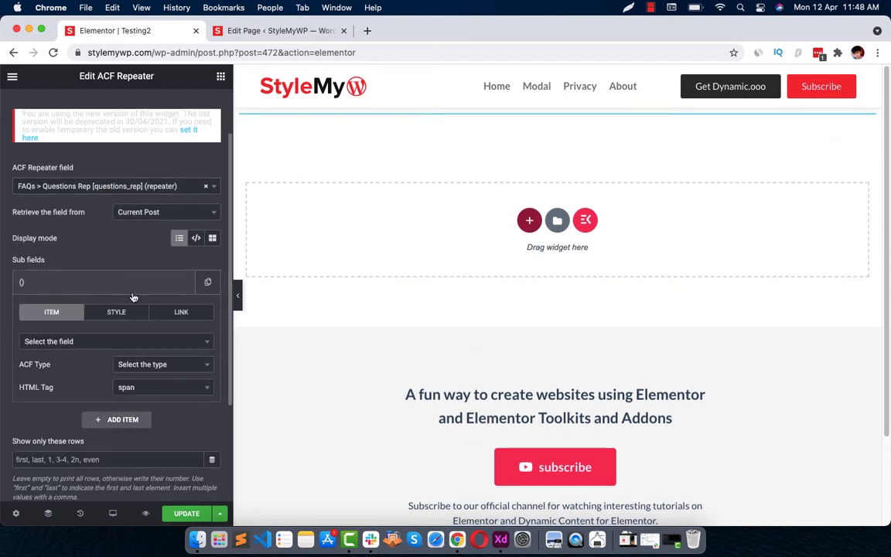
click(116, 342)
text(qu)
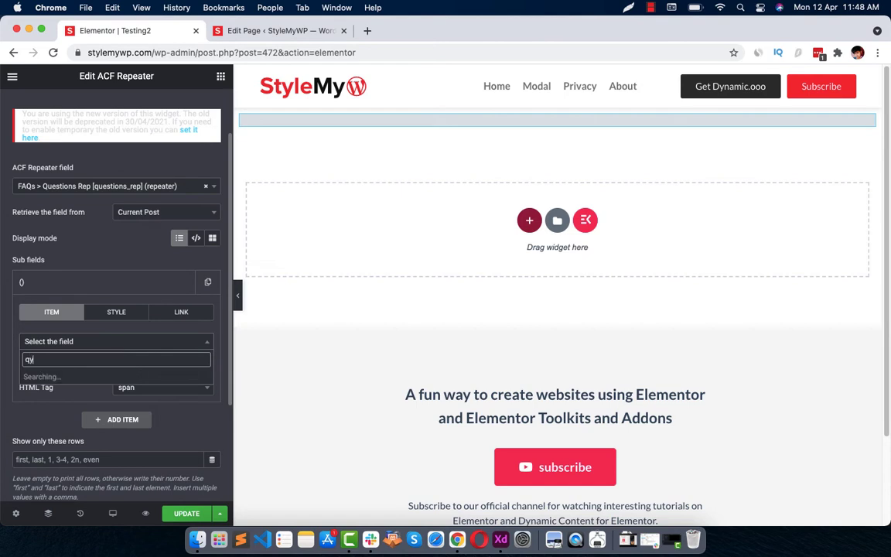
key(BackSpace)
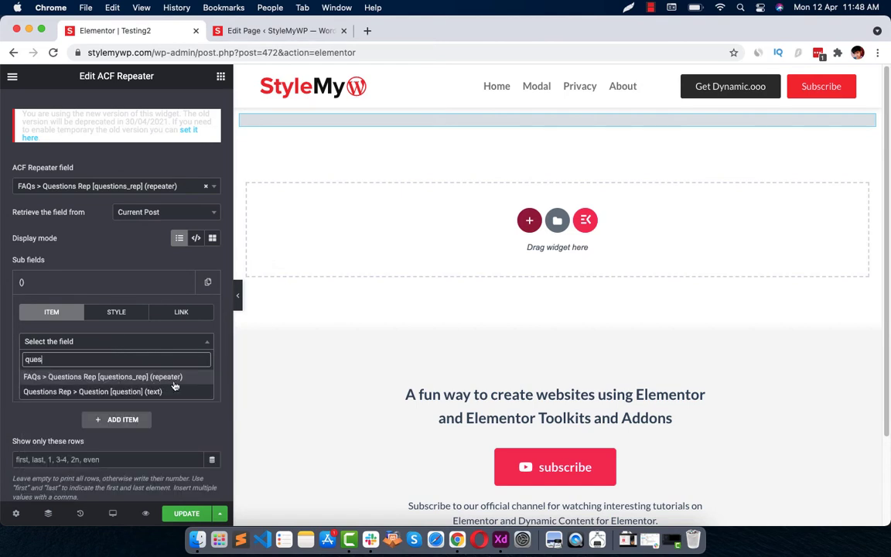
click(124, 392)
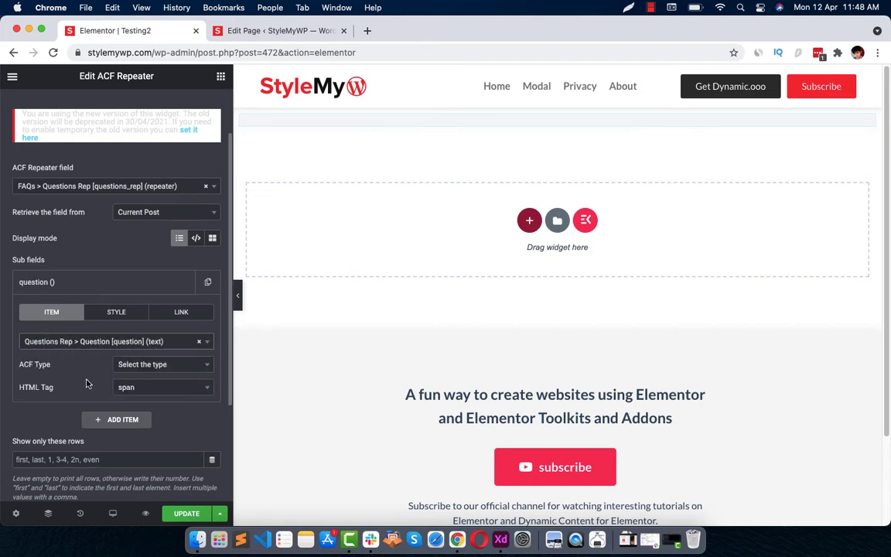
click(122, 290)
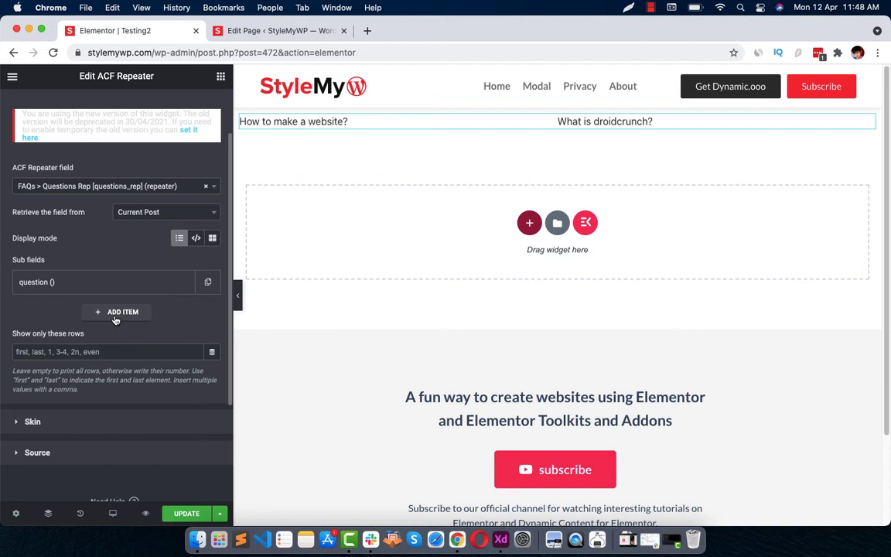
Step: Add a second sub-field showing the Answer field
click(116, 312)
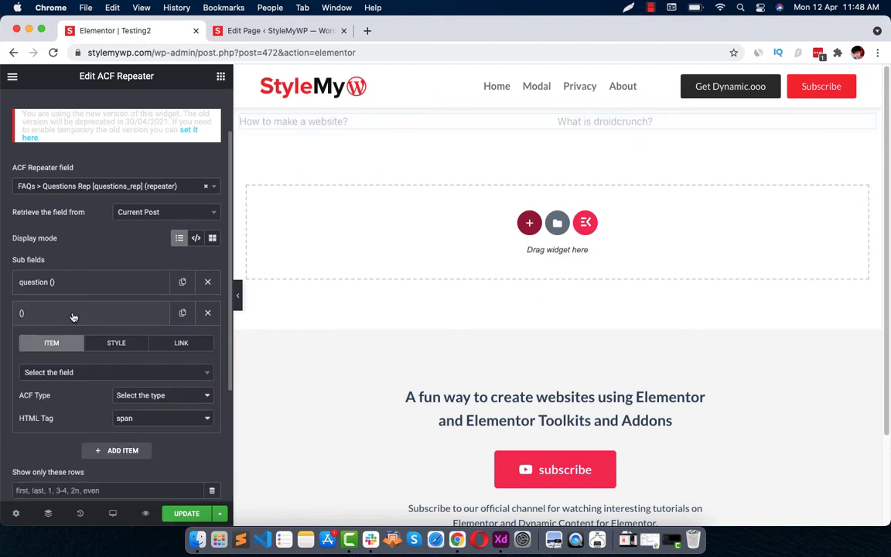
click(88, 380)
text(answer)
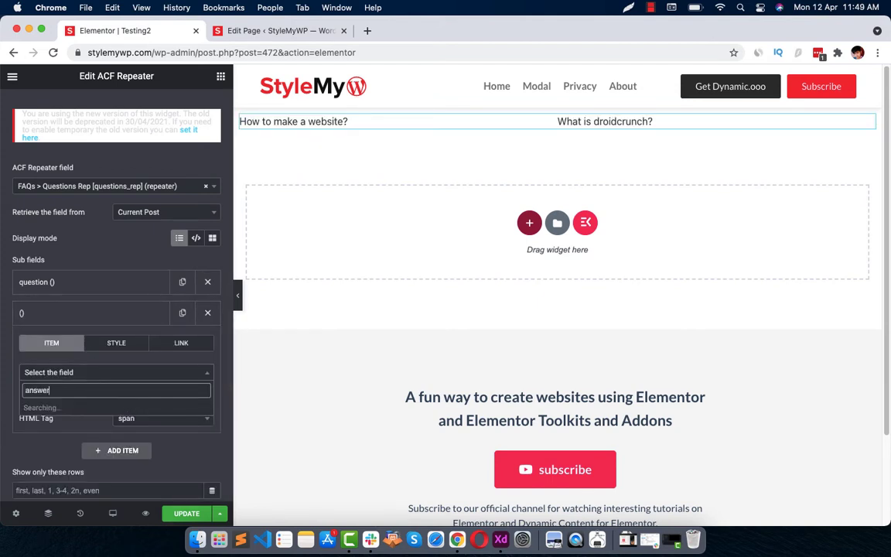
click(147, 408)
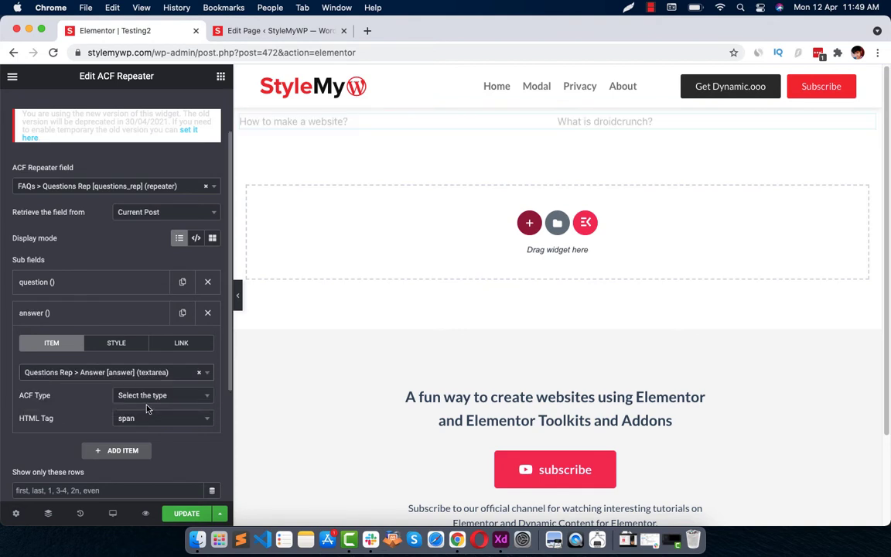
click(88, 313)
scroll(161, 309, down, 1)
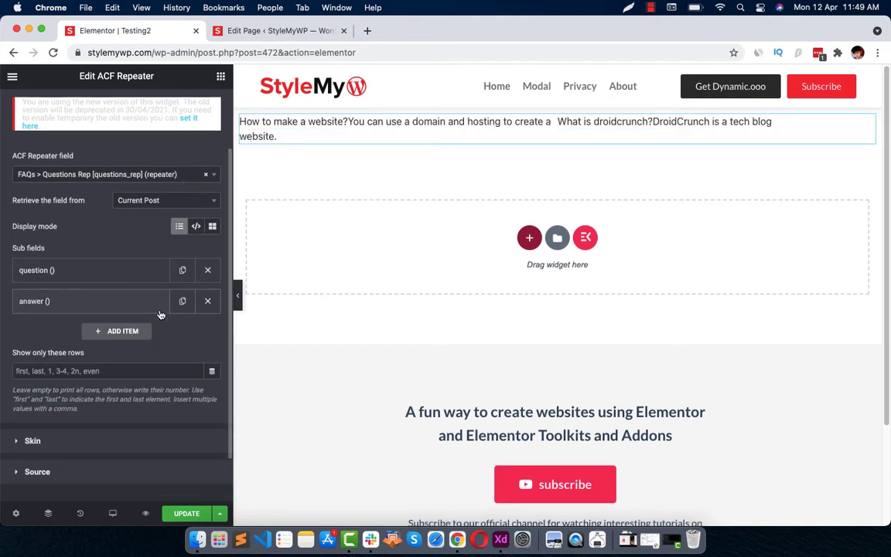
Step: Set the skin to Accordion with heading text [ROW:question]
click(70, 443)
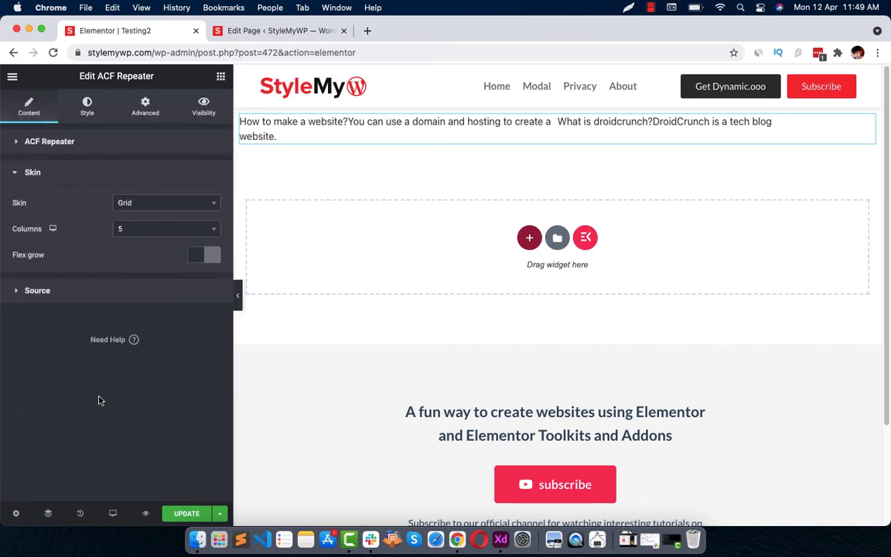
click(126, 203)
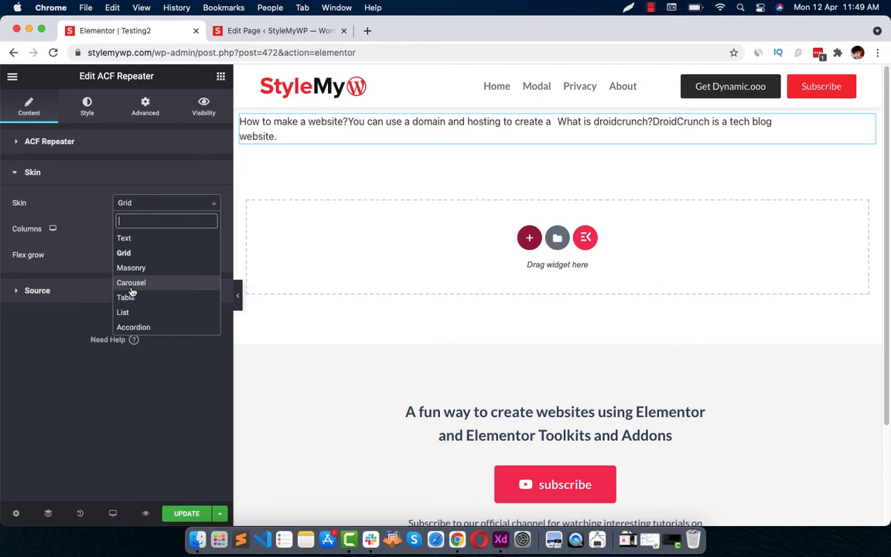
click(142, 328)
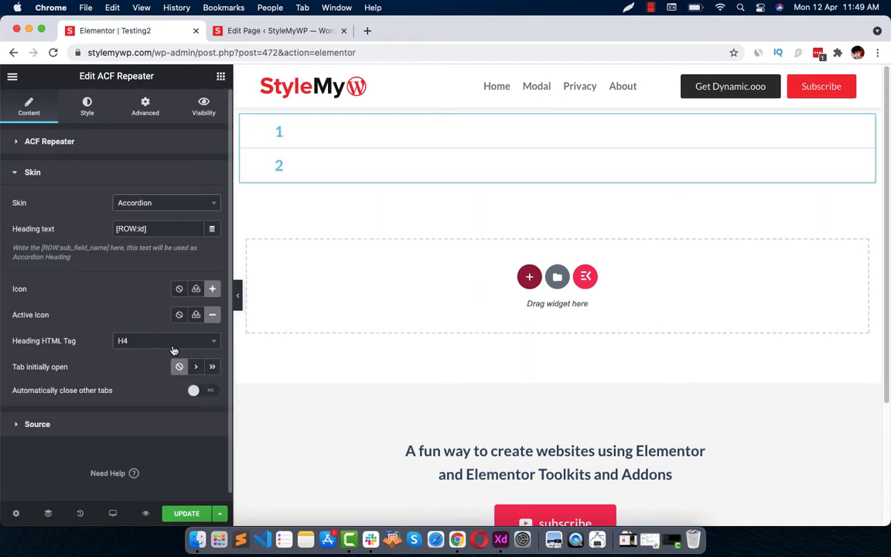
click(277, 135)
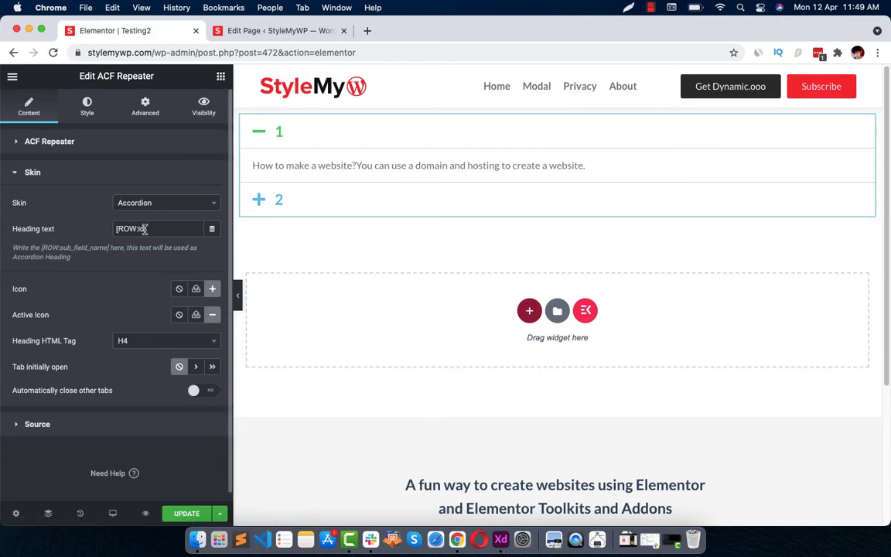
key(BackSpace)
key(BackSpace)
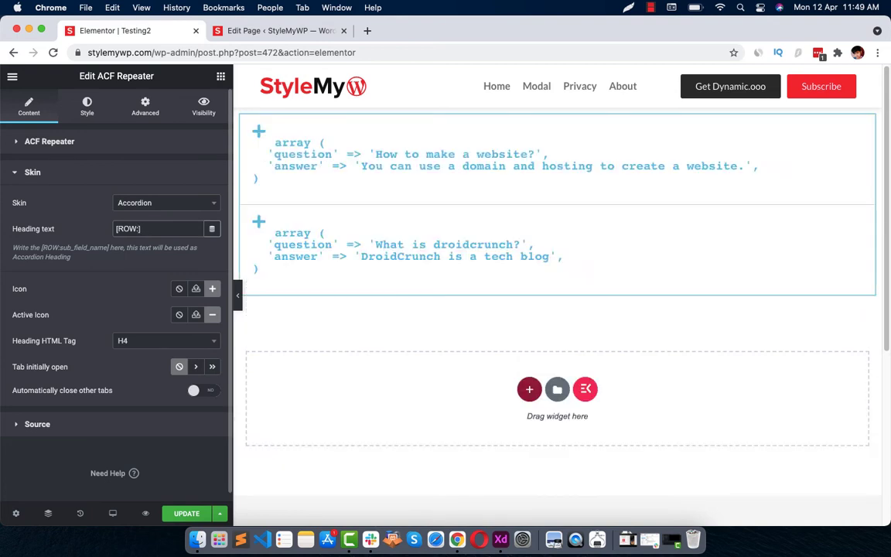
text(question)
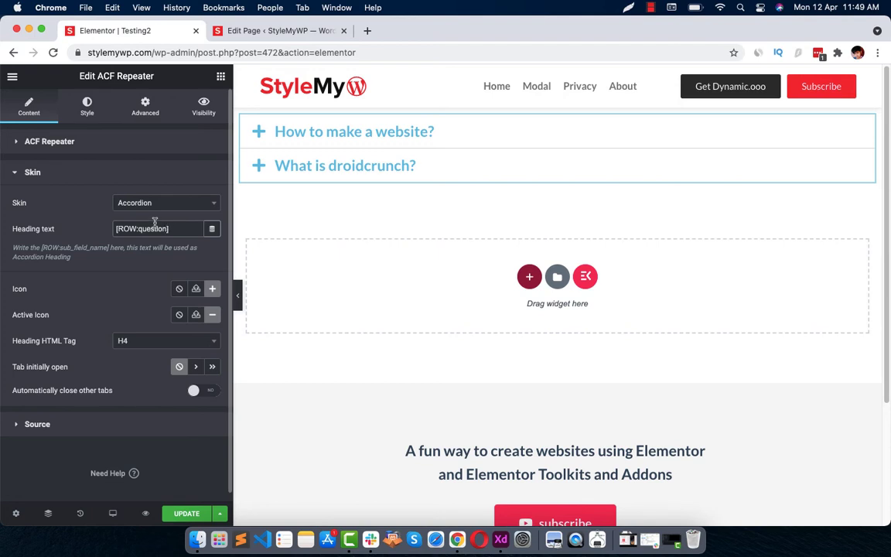
click(334, 134)
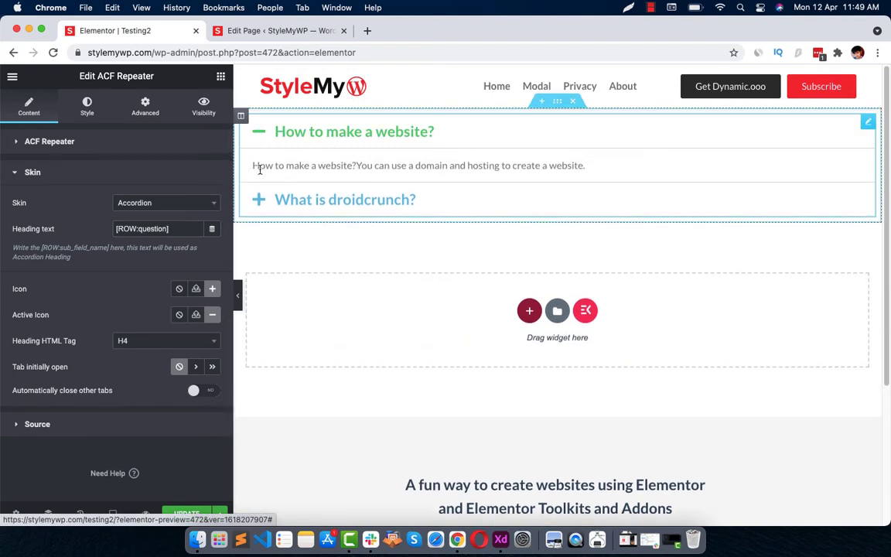
Step: Remove the Question sub-field from the repeater list so panels show only answers
click(107, 153)
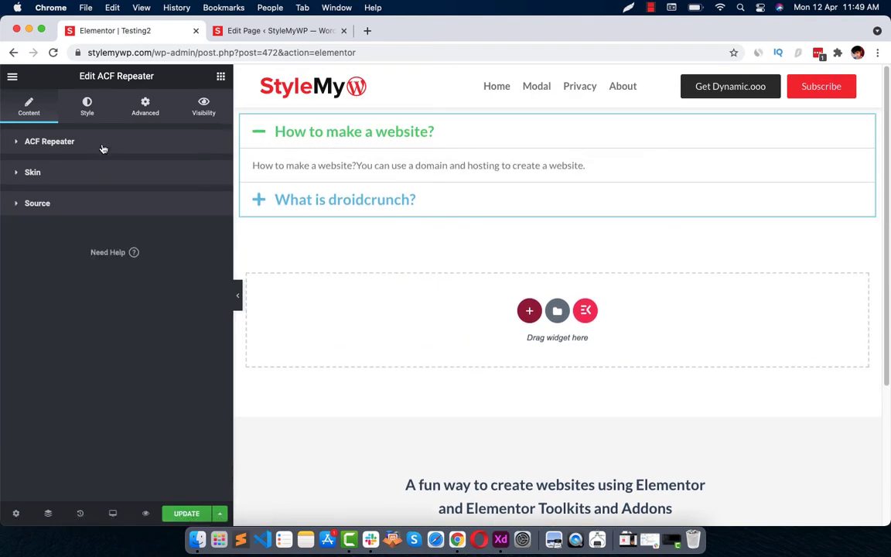
click(102, 147)
click(206, 351)
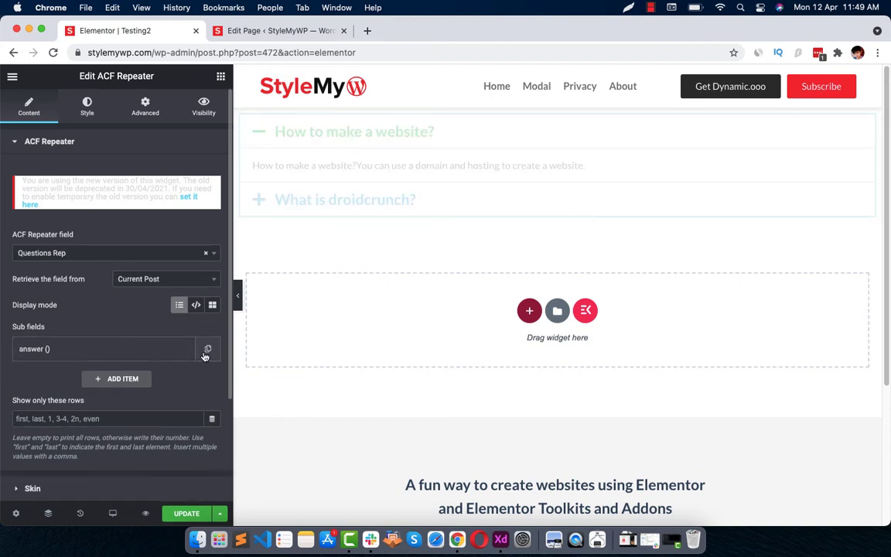
scroll(89, 433, down, 3)
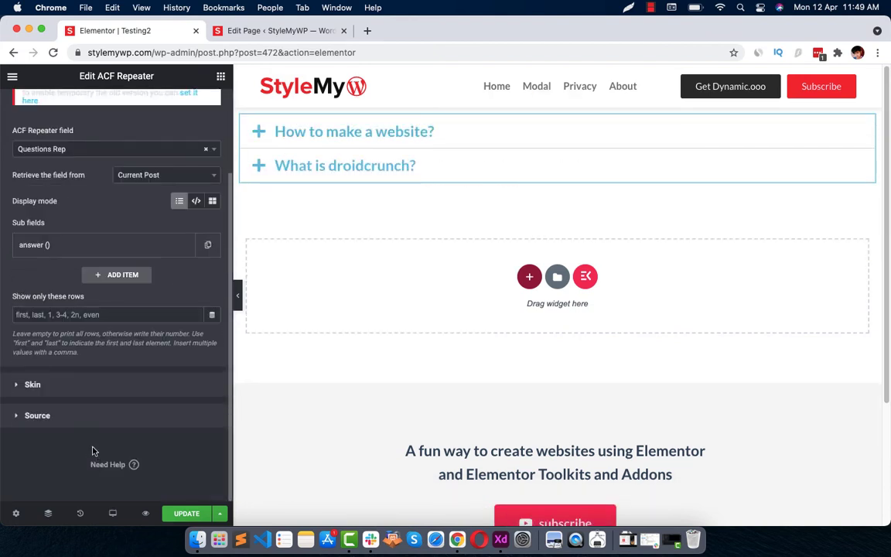
click(59, 386)
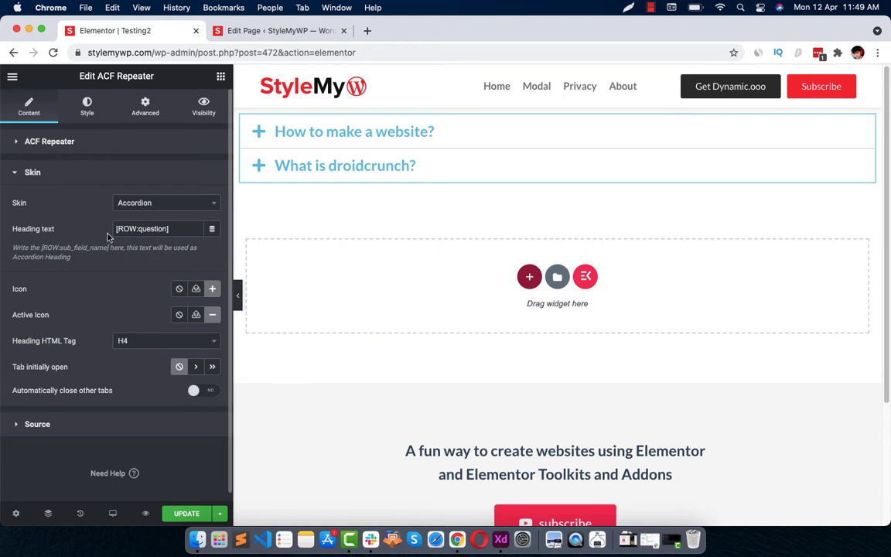
drag(166, 231, 89, 232)
Step: Set Tab initially open to All, keeping the heading HTML tag at H4
click(308, 138)
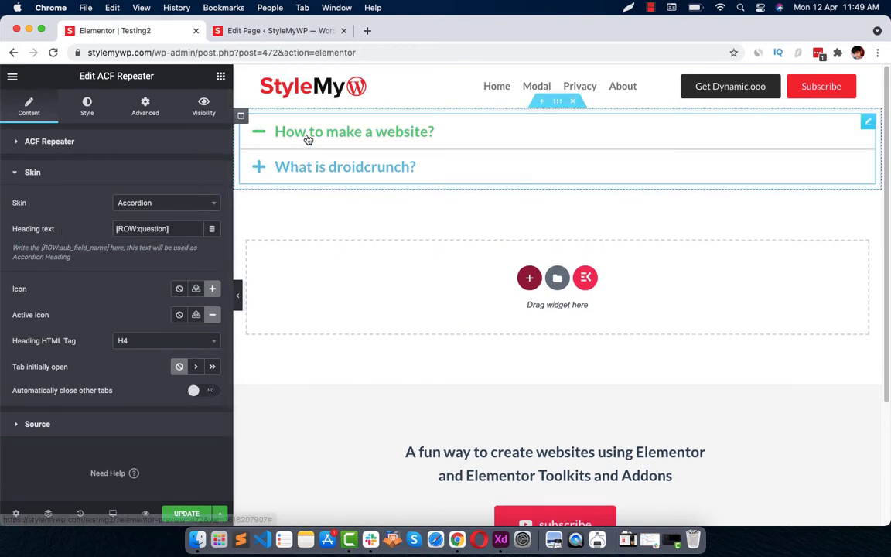
click(338, 141)
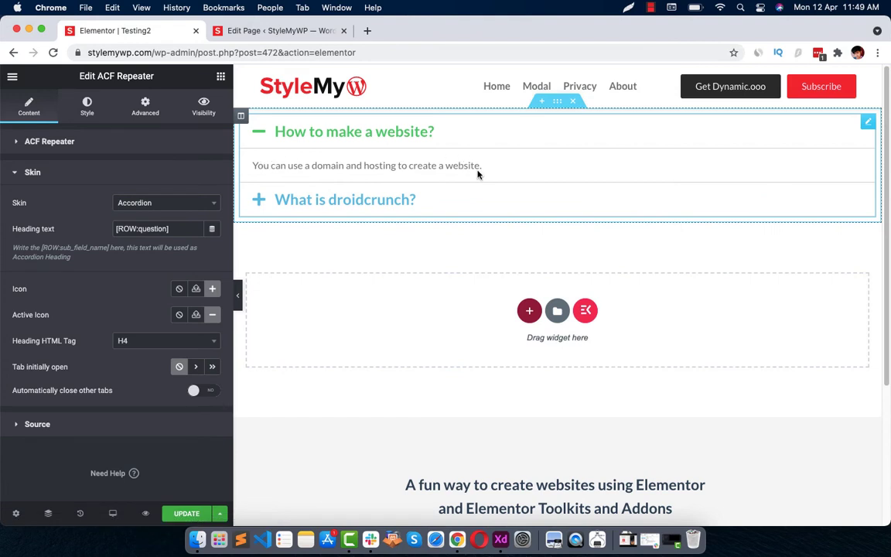
click(328, 207)
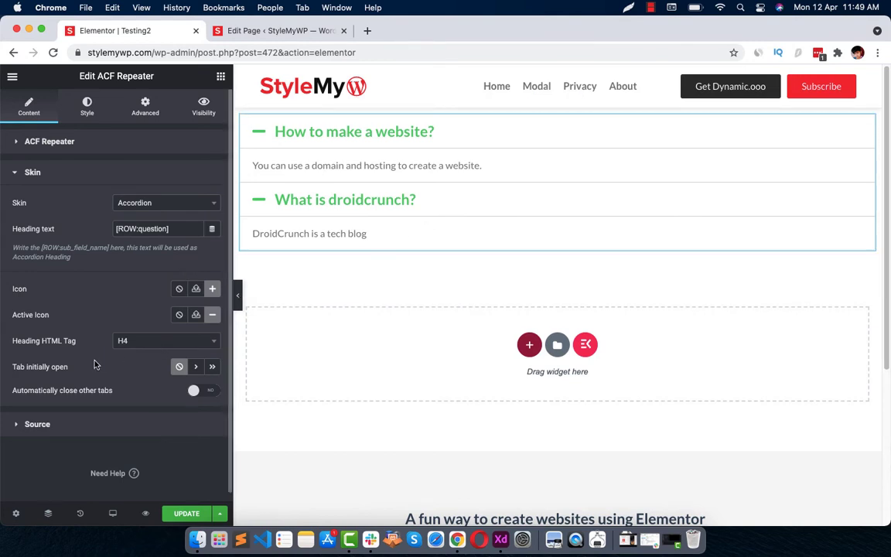
click(195, 370)
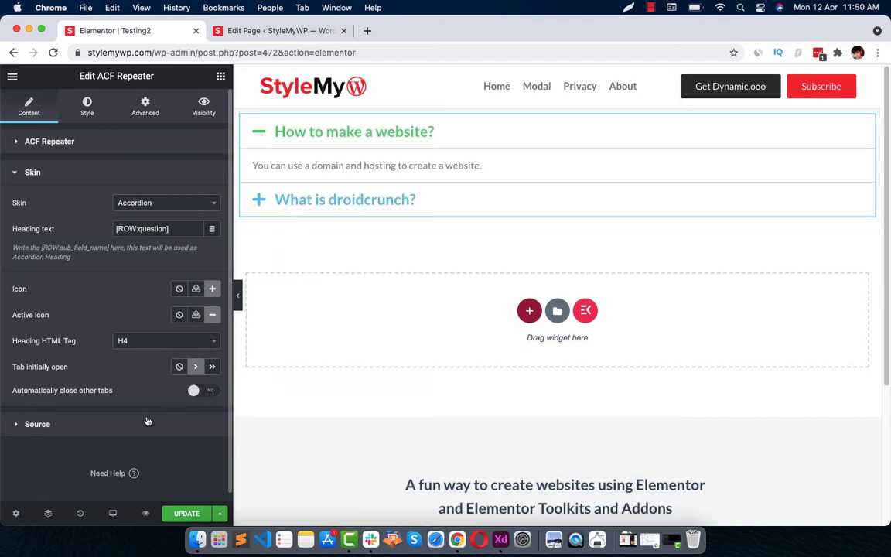
click(213, 371)
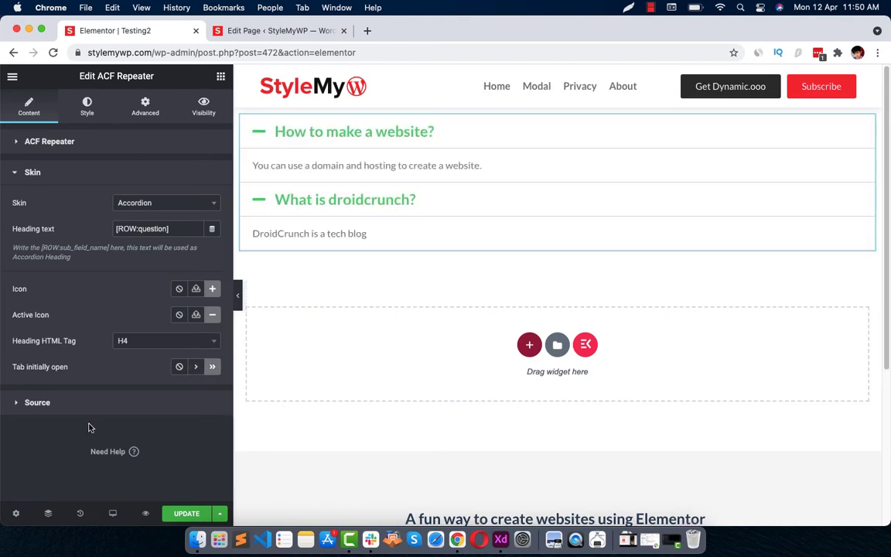
click(146, 341)
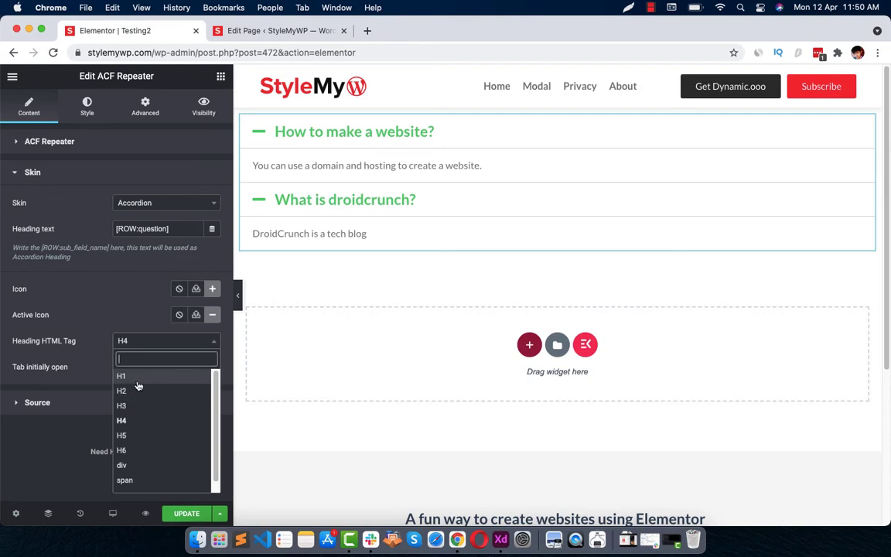
click(121, 420)
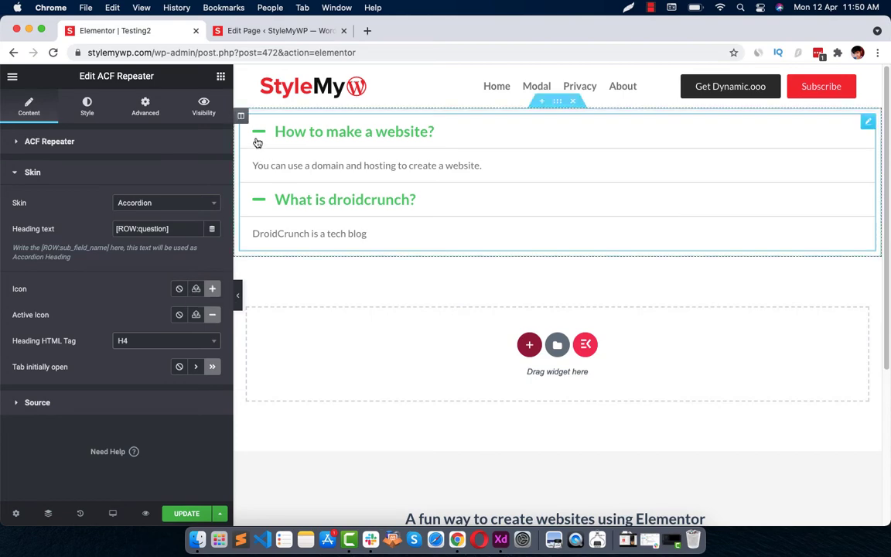
Step: Set the accordion icon to the right-pointing chevron from the icon library
click(212, 289)
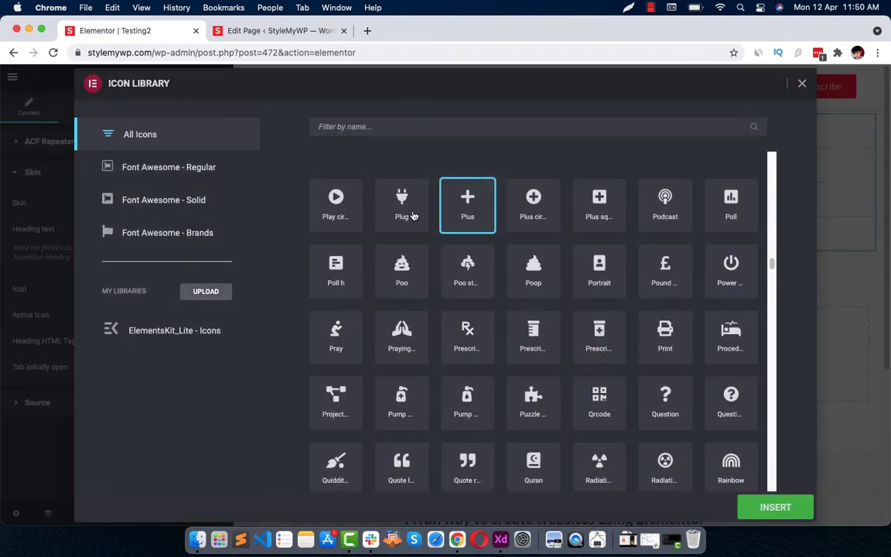
click(503, 127)
text(che)
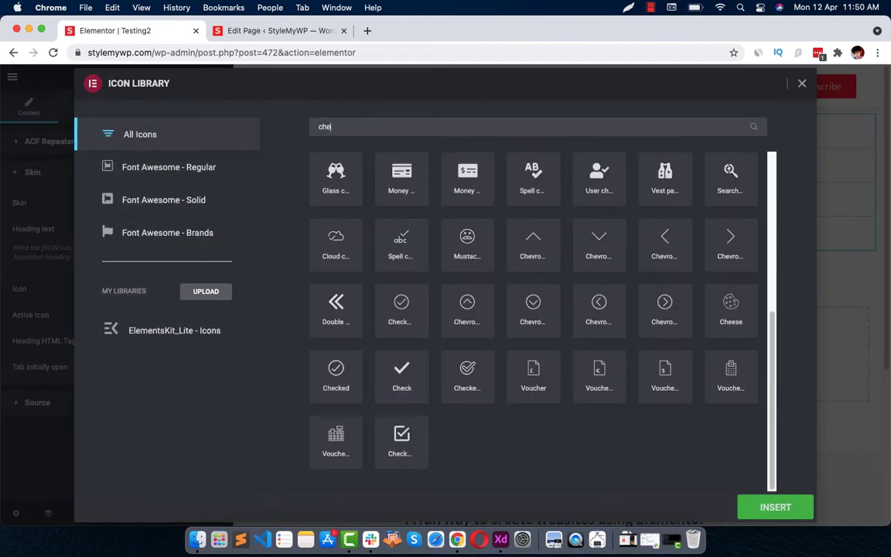
text(v)
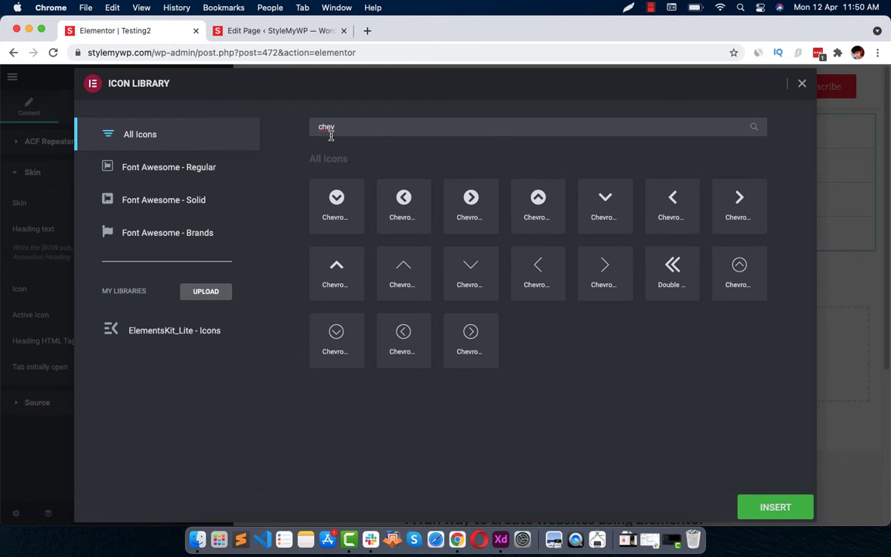
double_click(331, 133)
click(581, 280)
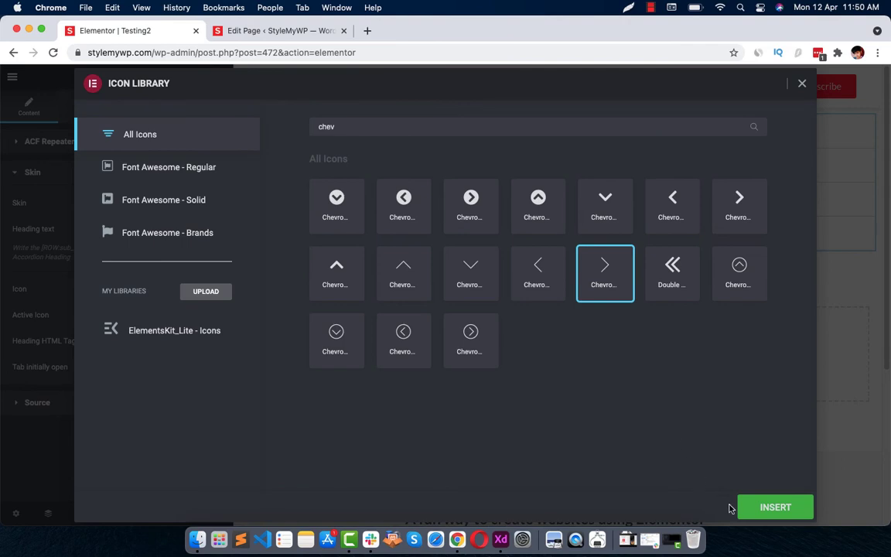
click(766, 508)
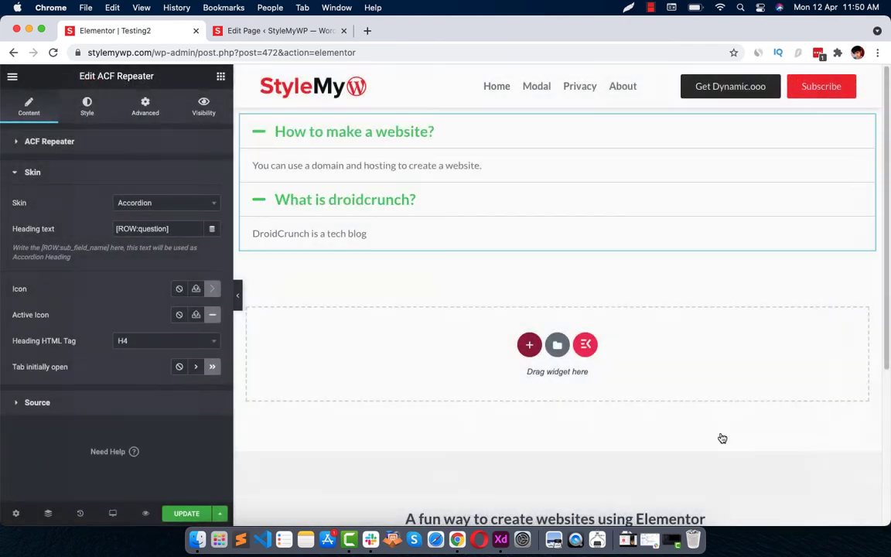
Step: Set the active icon to the upward chevron
click(213, 316)
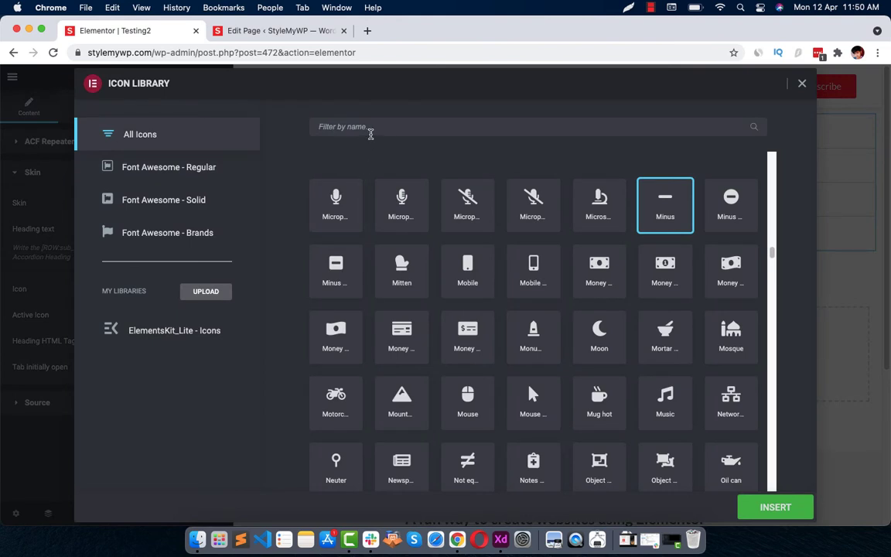
text(che)
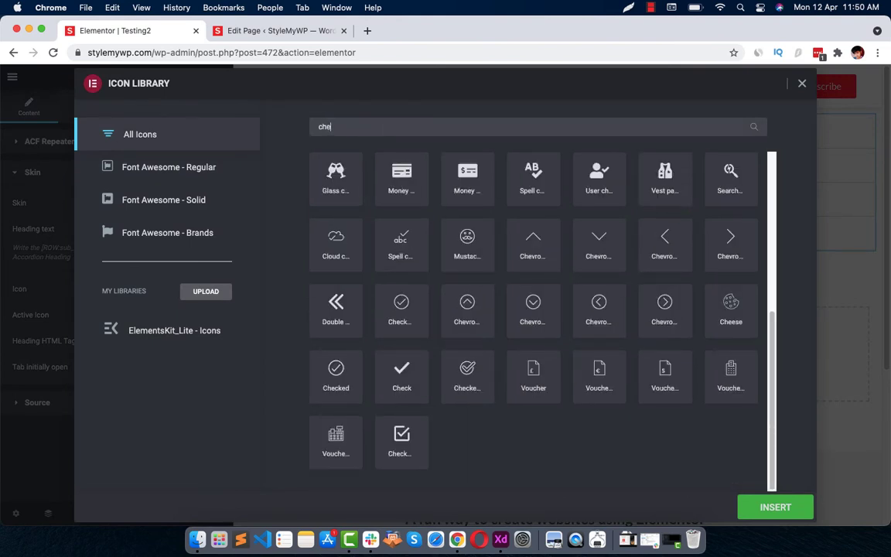
click(529, 237)
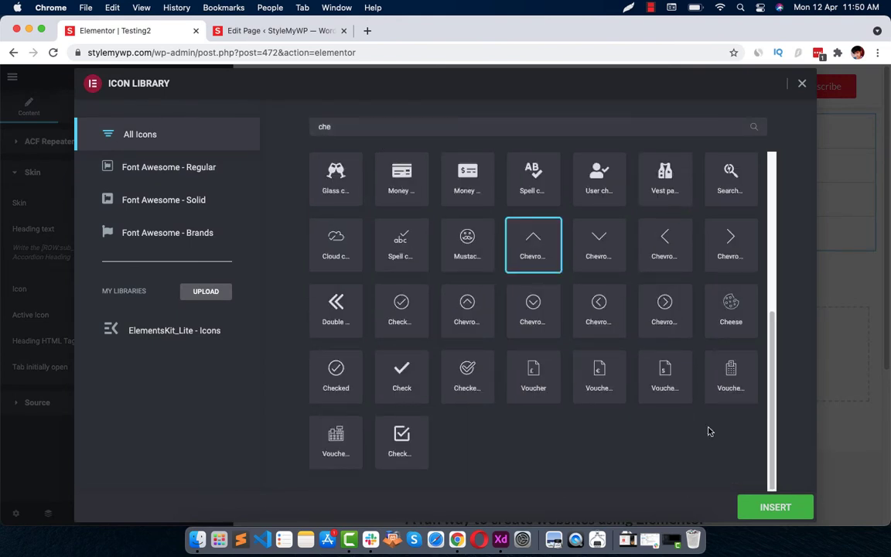
click(754, 507)
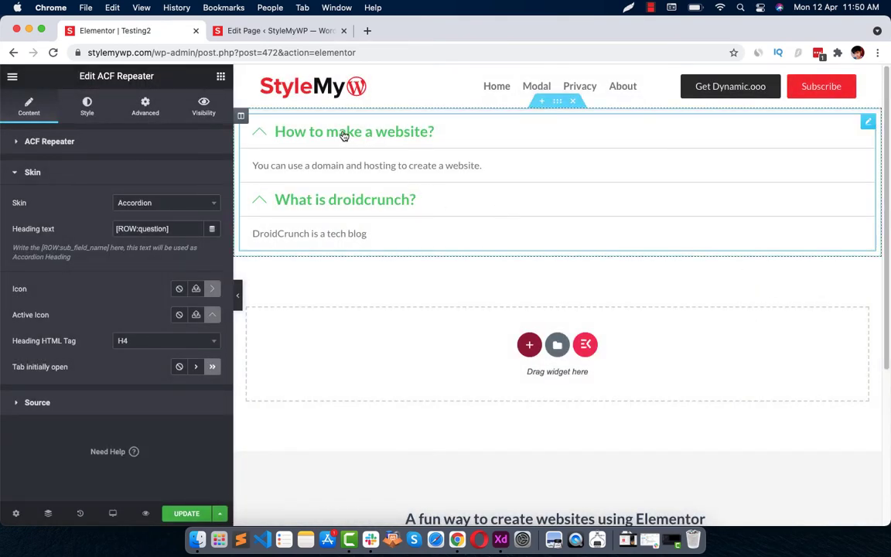
Step: In the Style tab, try a solid accordion border, then set Border Type back to None
click(342, 136)
click(344, 135)
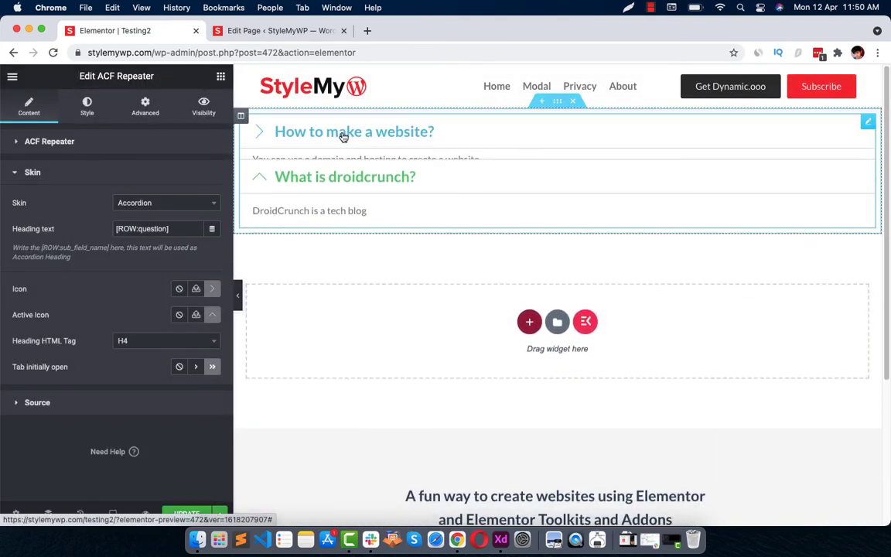
click(342, 136)
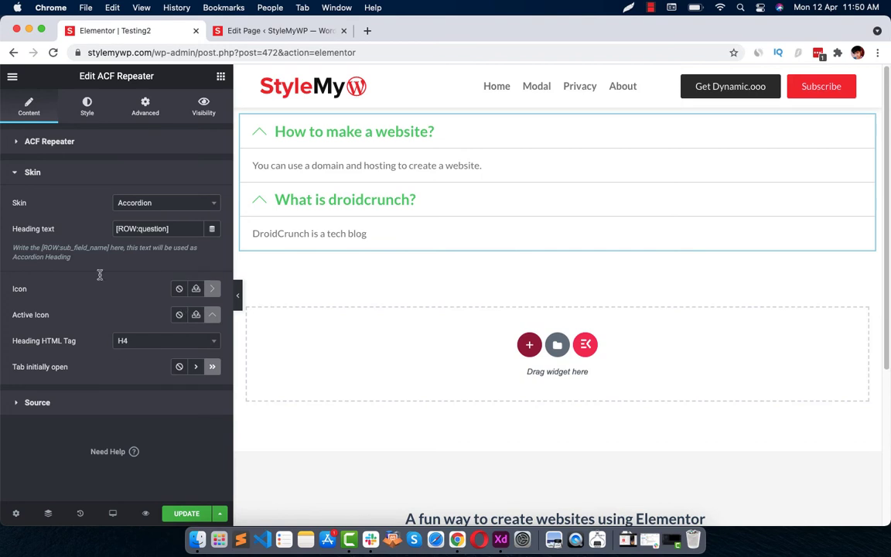
click(87, 109)
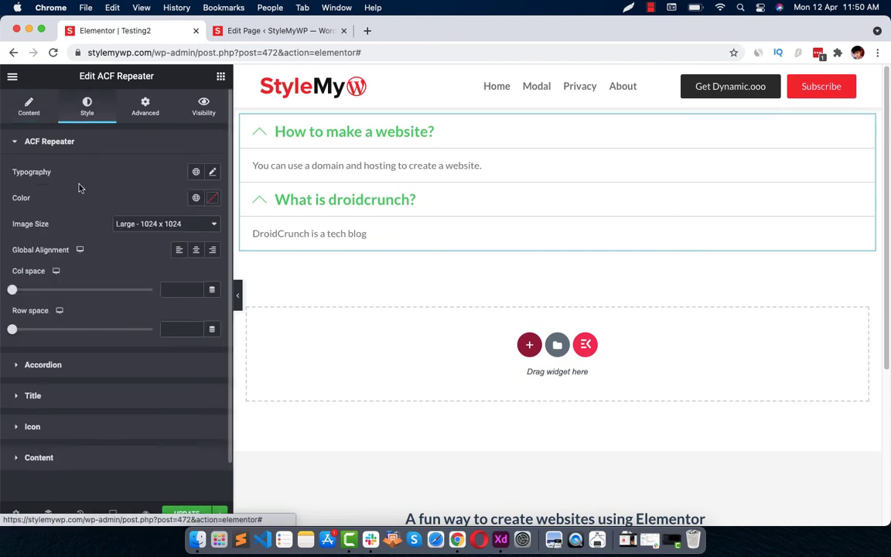
click(45, 364)
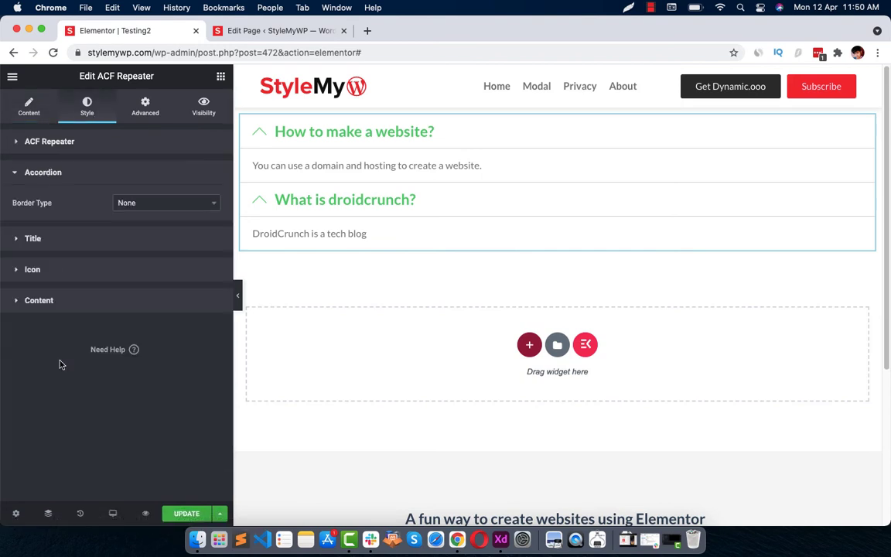
click(119, 204)
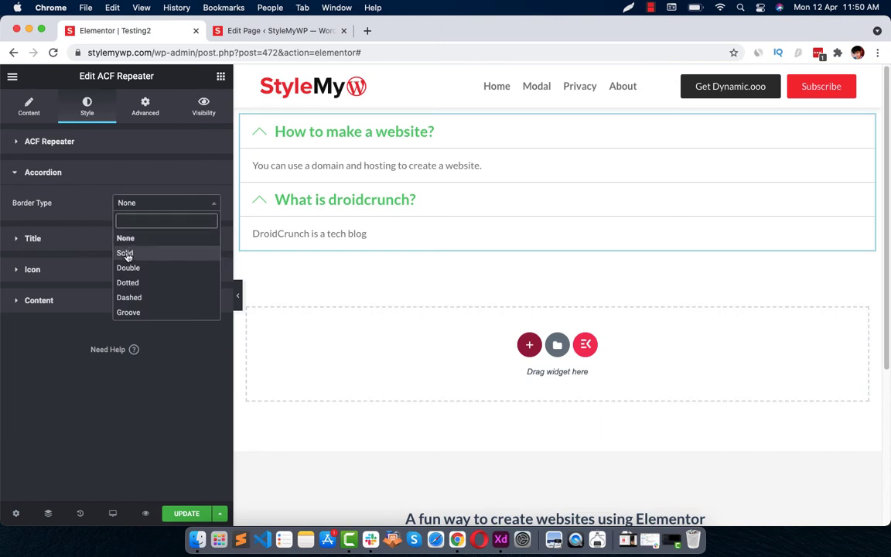
click(126, 253)
click(123, 204)
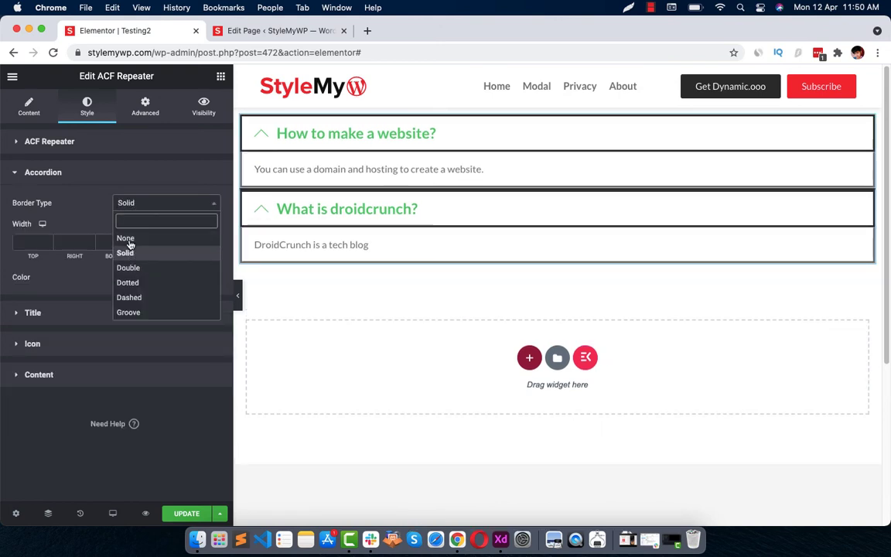
click(131, 238)
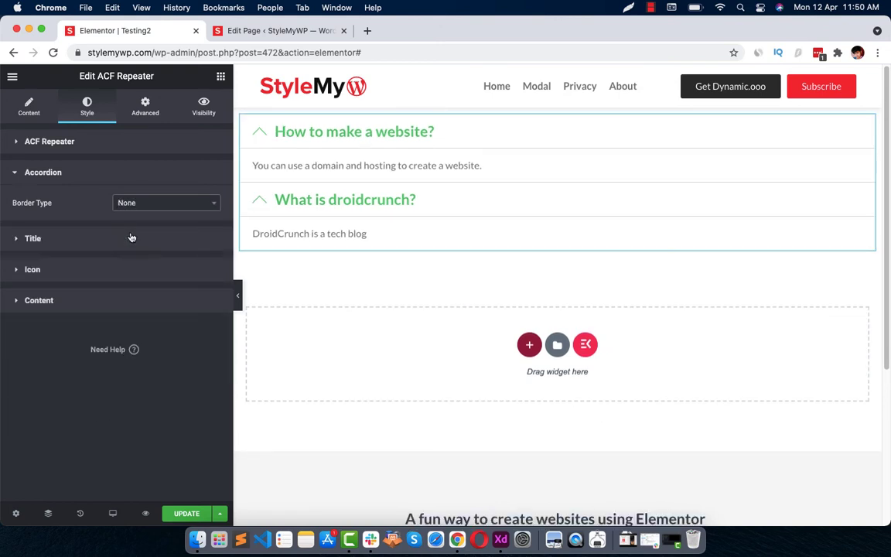
Step: Set icon spacing to 10 and keep the icons aligned left
click(60, 240)
scroll(77, 340, down, 1)
click(60, 385)
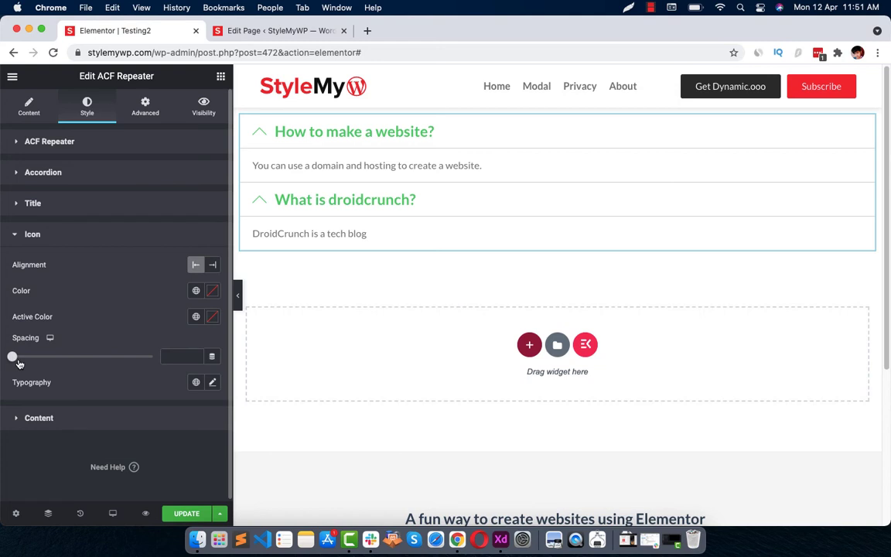
drag(14, 357, 26, 357)
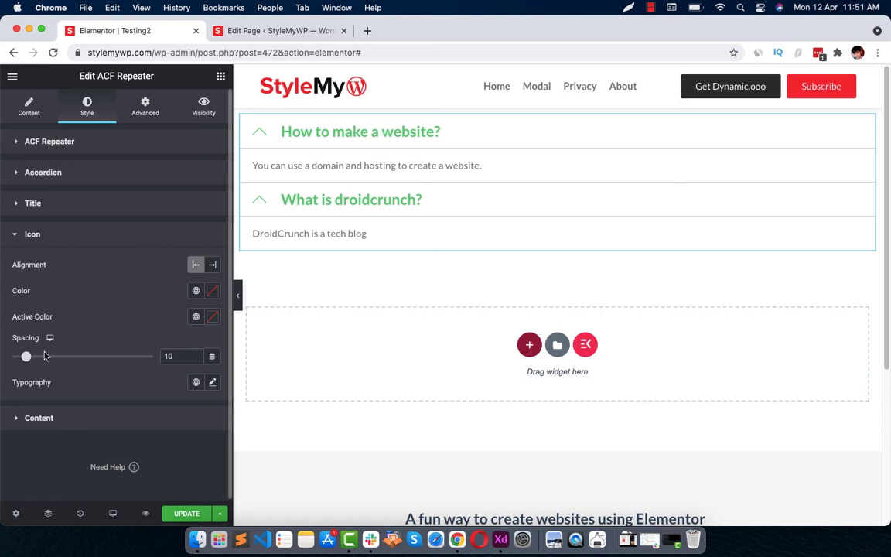
click(212, 264)
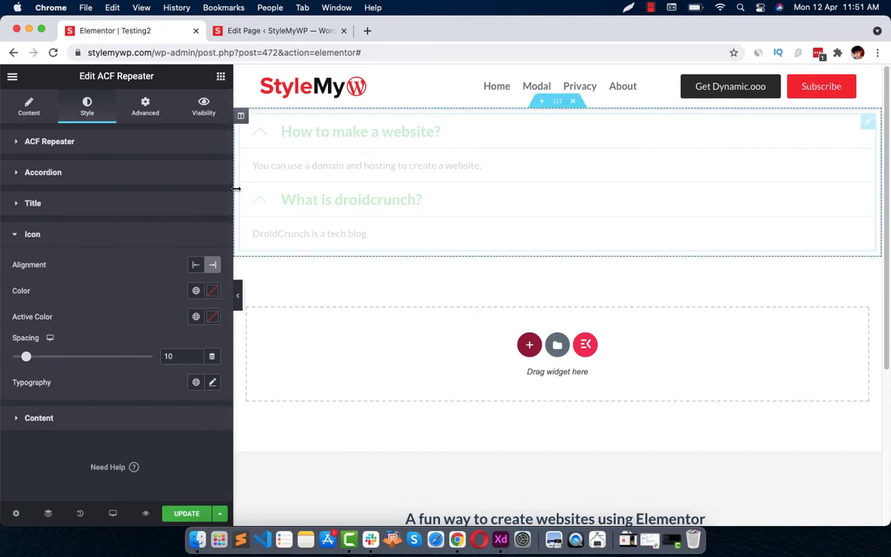
click(196, 265)
Step: Save the page with UPDATE and open its front-end preview
click(109, 205)
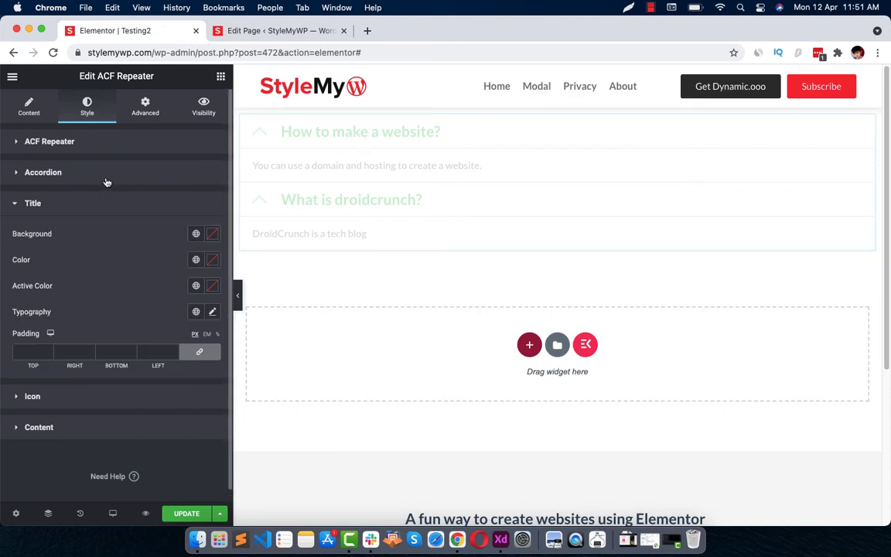
click(189, 513)
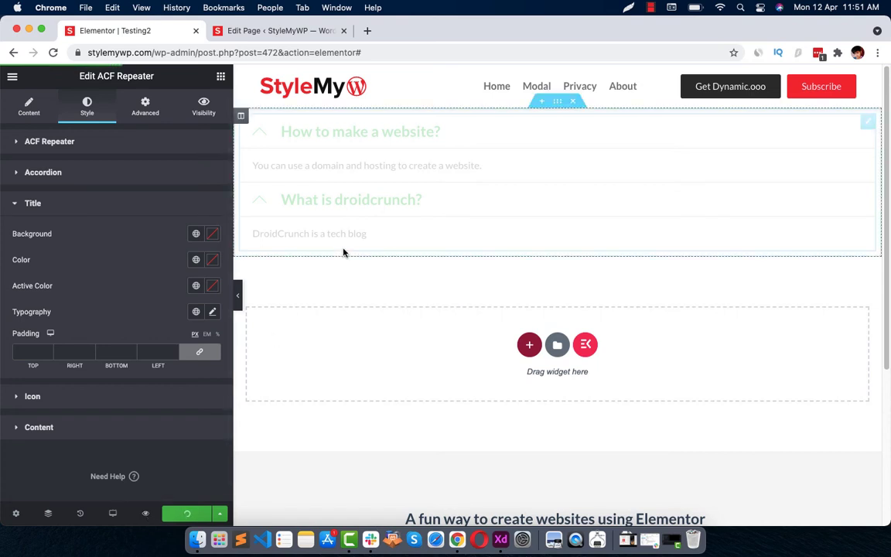
click(651, 8)
click(672, 39)
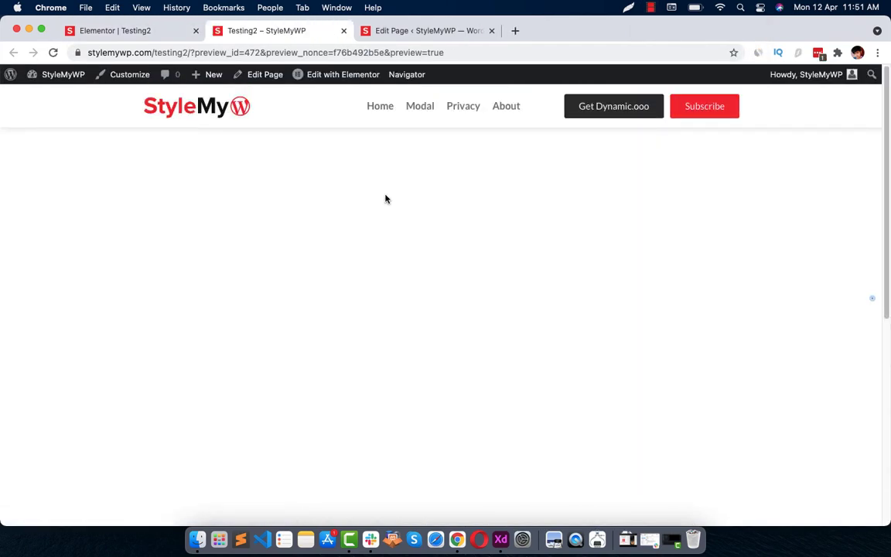
Step: Load the live testing2 page without preview parameters and test toggling the FAQ headings
drag(186, 52, 639, 52)
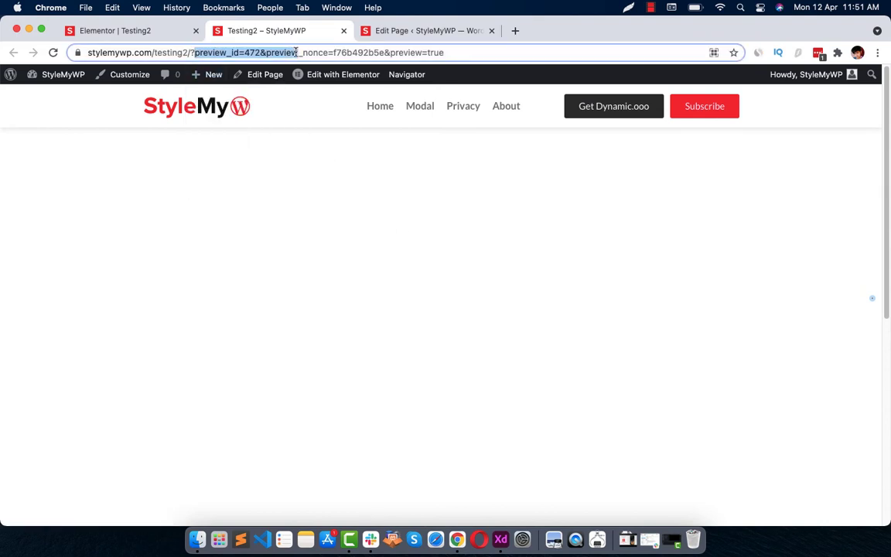
key(BackSpace)
key(Return)
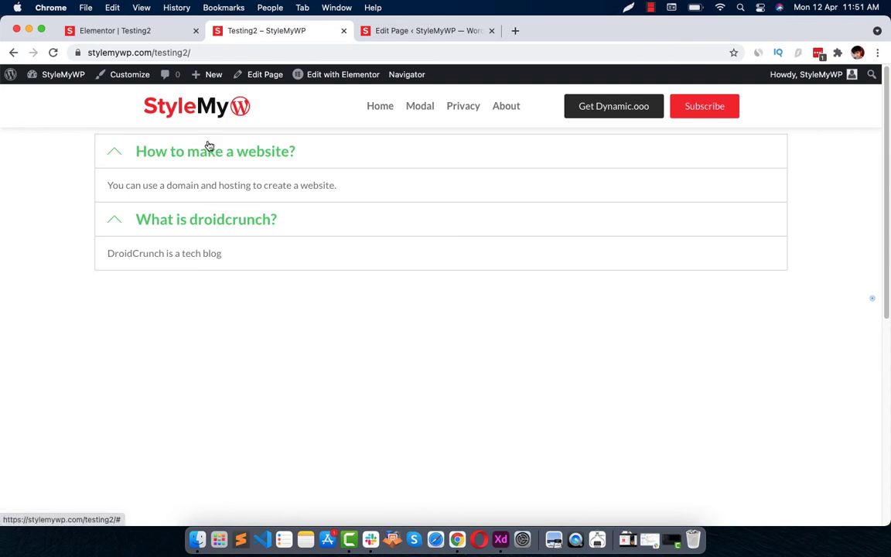
click(198, 157)
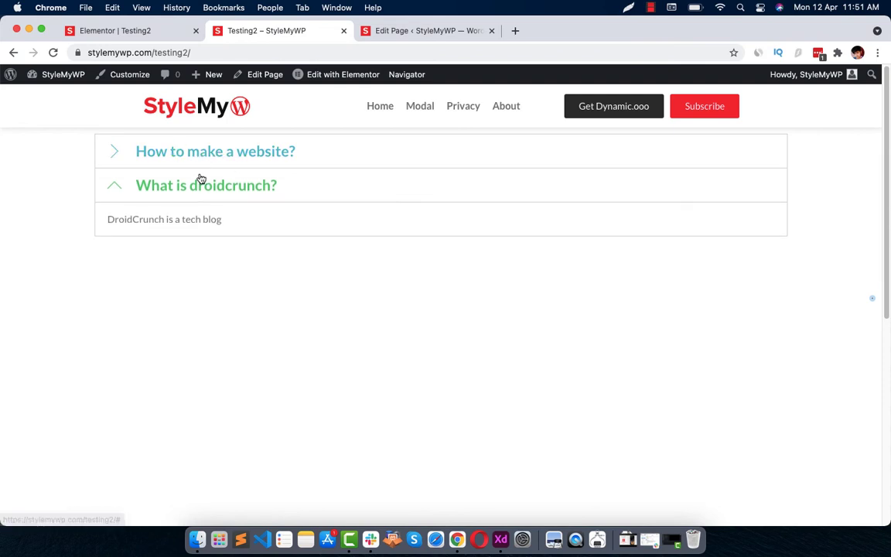
click(202, 182)
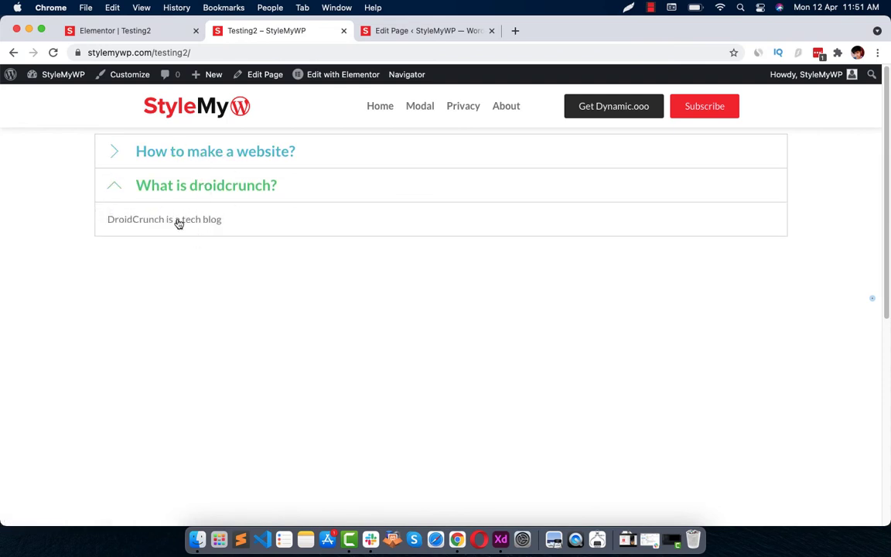
click(200, 154)
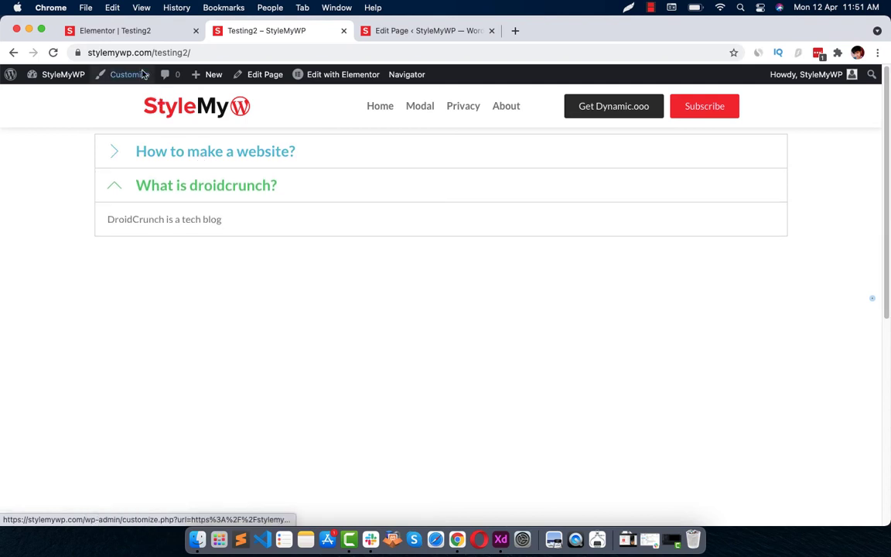
Step: Back in Elementor, review the widget's accordion skin and data source content settings
click(129, 29)
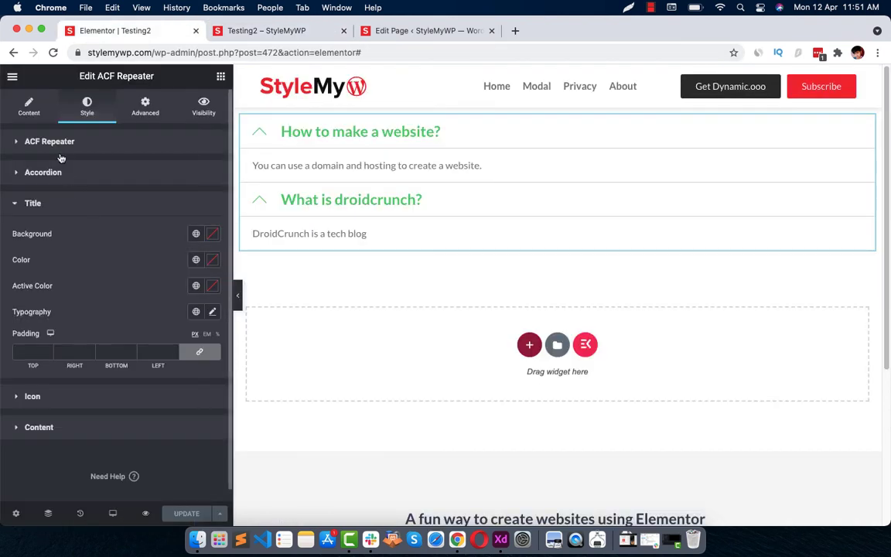
click(39, 110)
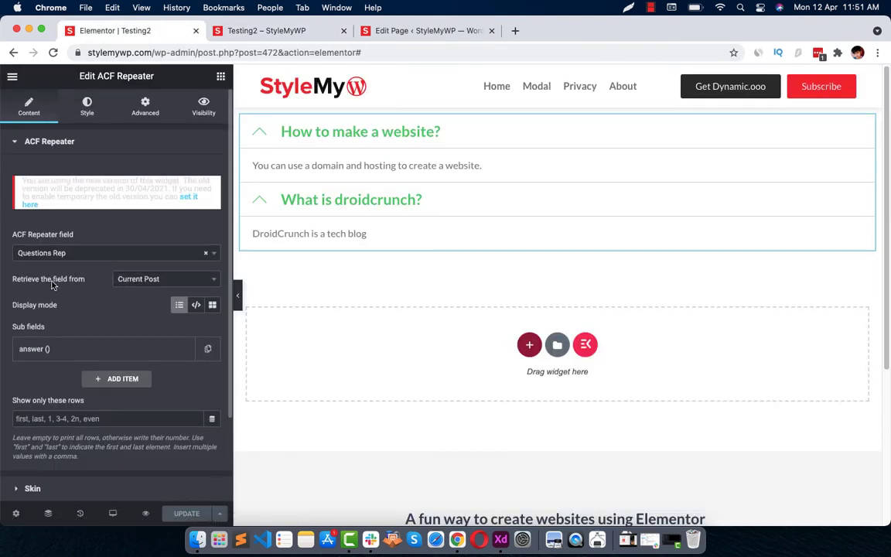
scroll(54, 310, down, 3)
click(61, 386)
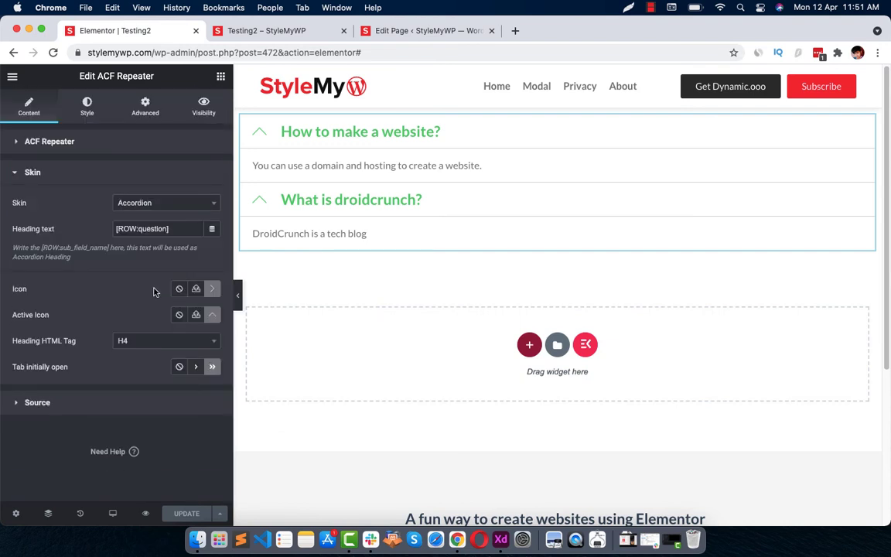
click(105, 402)
Step: Set the ACF Repeater column space to 3 and row space to 6
click(93, 113)
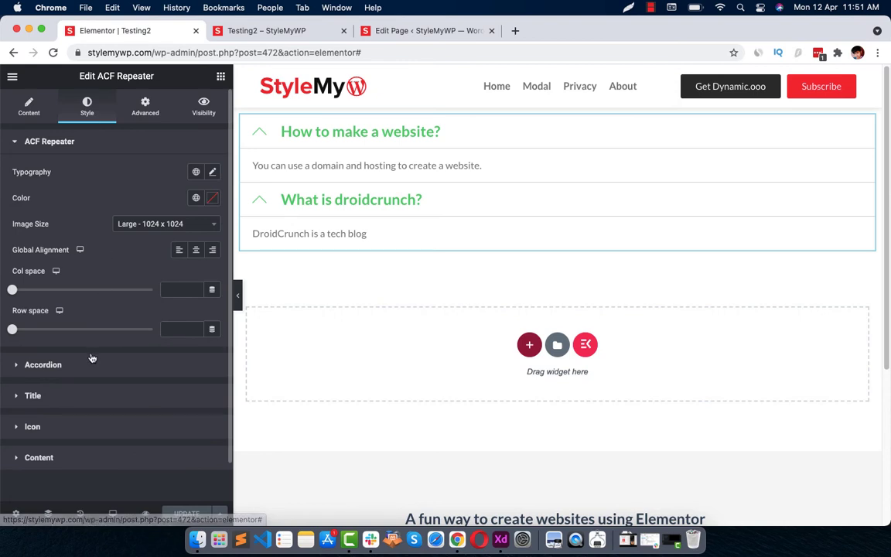
drag(13, 291, 22, 295)
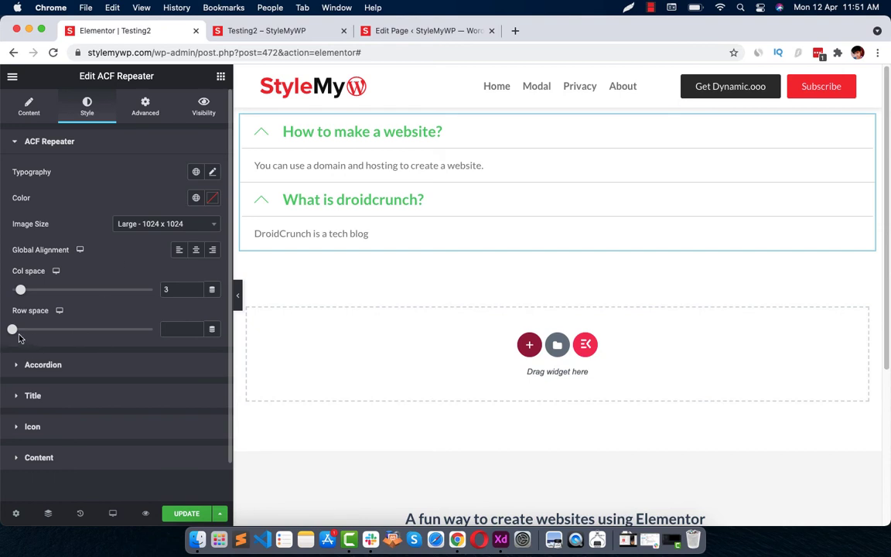
mouse_move(12, 331)
mouse_down()
mouse_move(58, 331)
mouse_move(2, 330)
mouse_up()
Step: Change the accordion title text colour to dark grey #696969
click(45, 368)
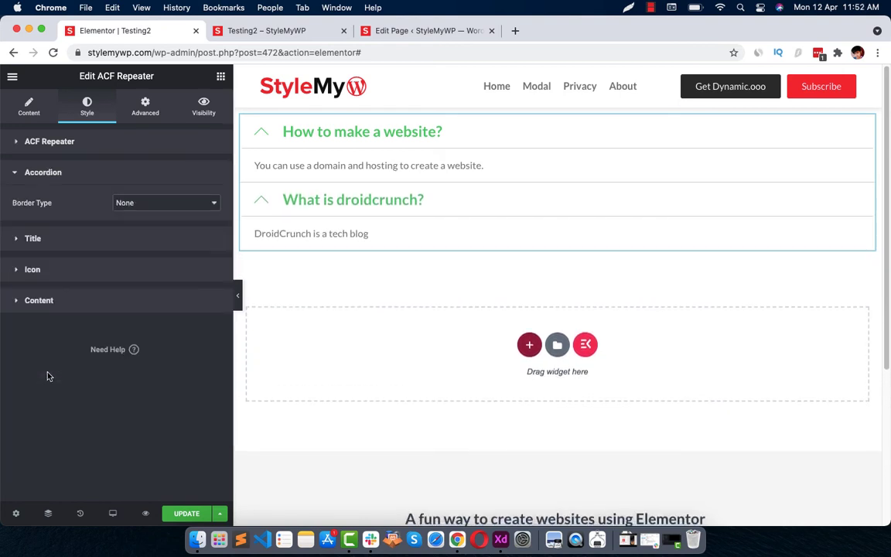
click(135, 234)
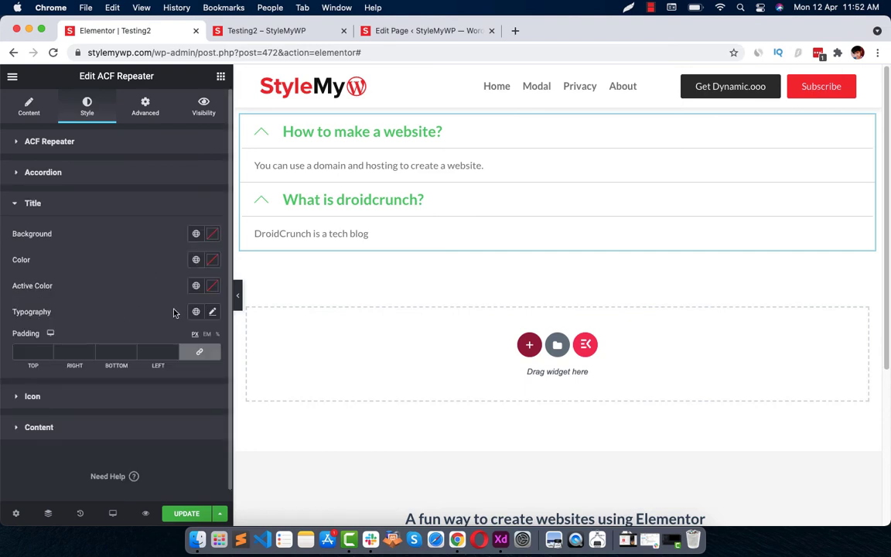
click(212, 260)
click(71, 386)
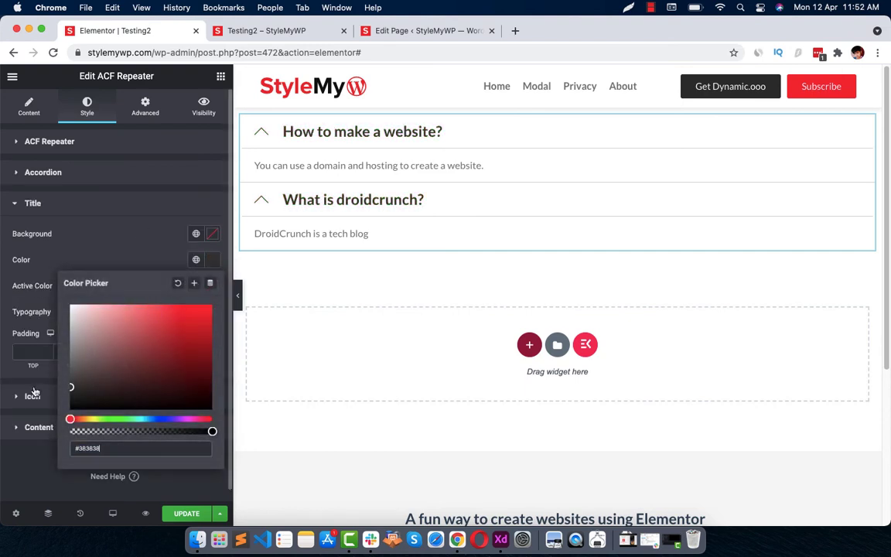
drag(72, 359, 48, 366)
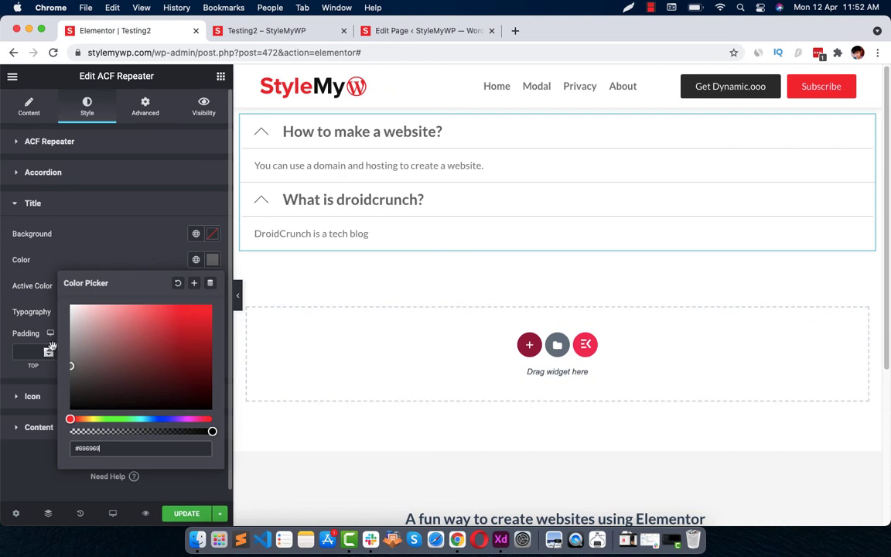
click(138, 245)
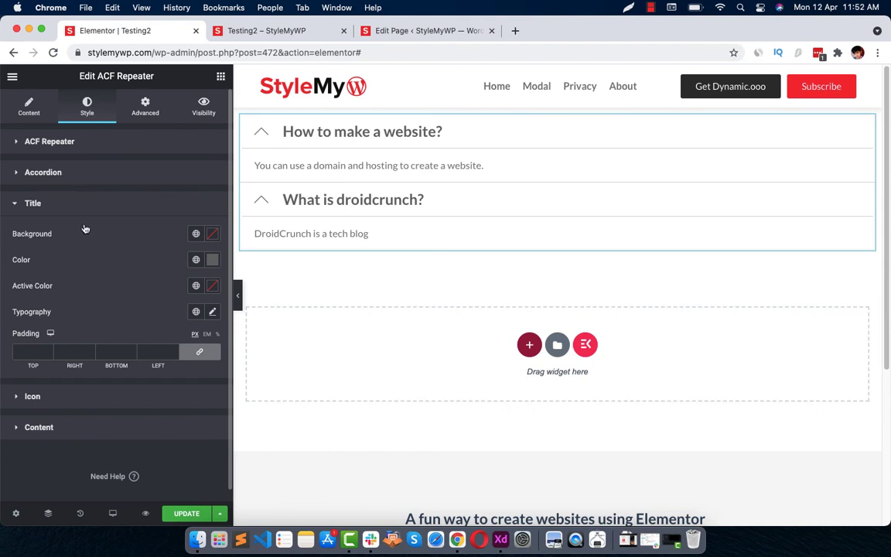
Step: Make the accordion border solid with a width of 0
click(100, 175)
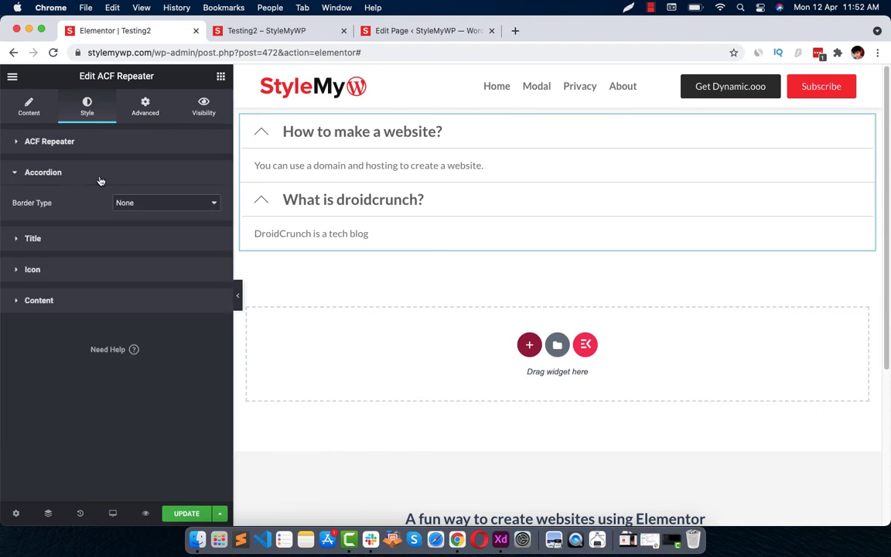
click(135, 203)
click(126, 254)
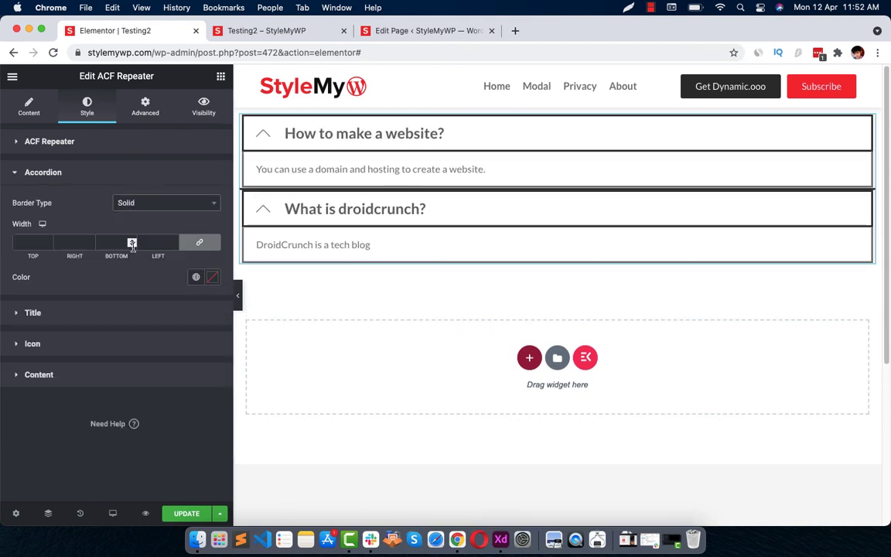
click(116, 243)
text(0)
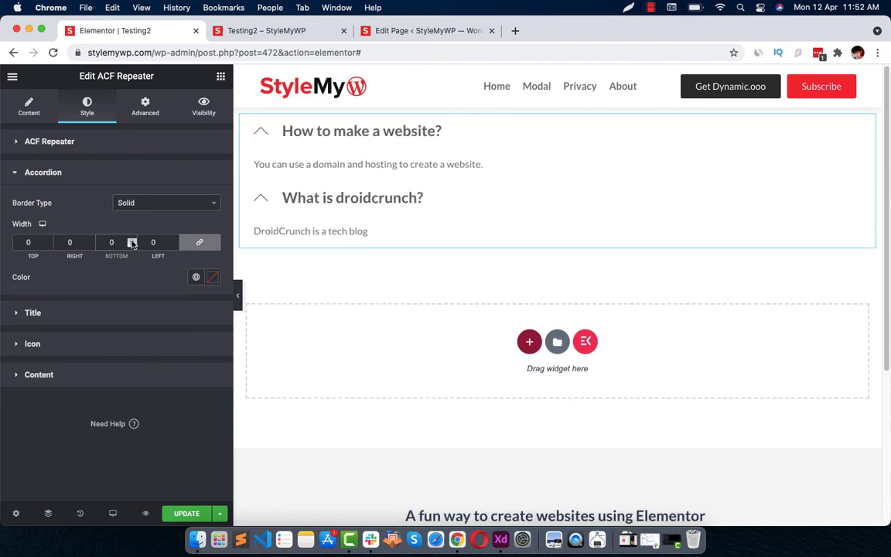
click(87, 225)
Step: Try a pale pink accordion border colour, then clear it
click(211, 278)
click(155, 341)
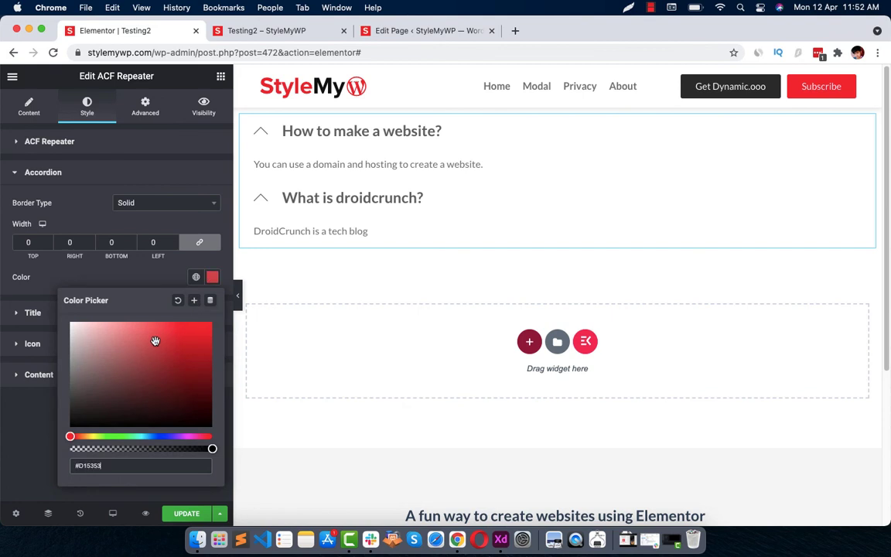
drag(154, 341, 117, 322)
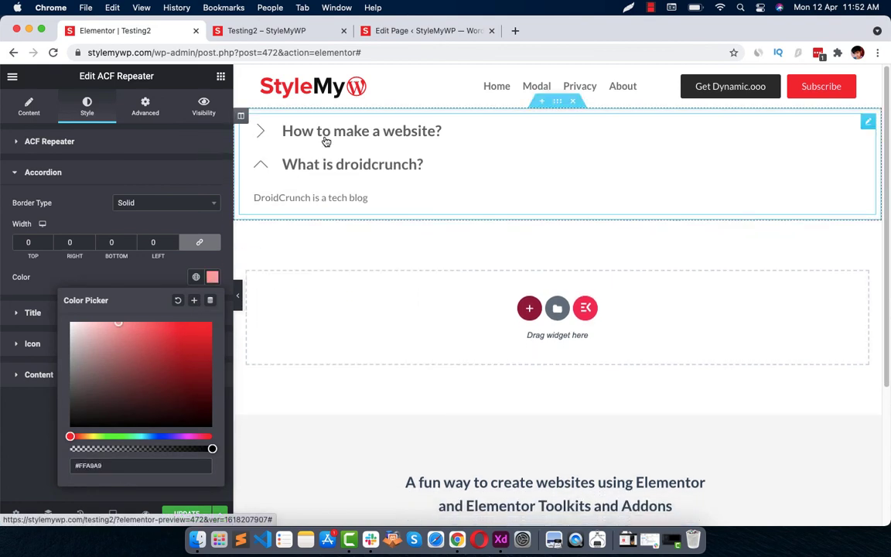
click(178, 301)
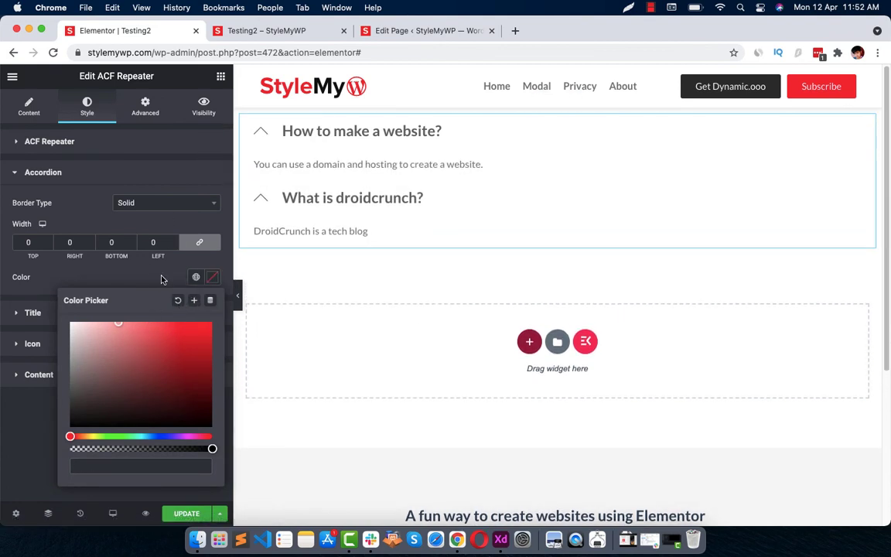
click(163, 276)
click(86, 314)
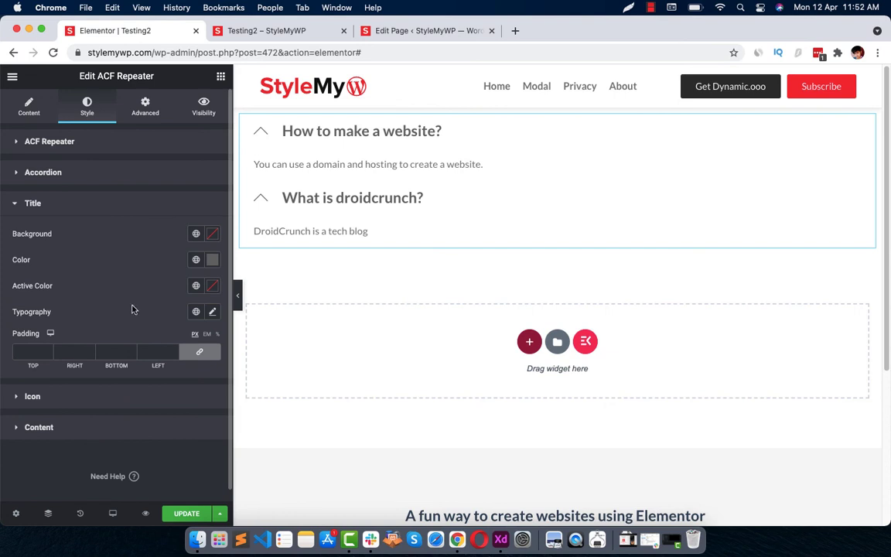
Step: Give the accordion title bars a light grey background
click(212, 233)
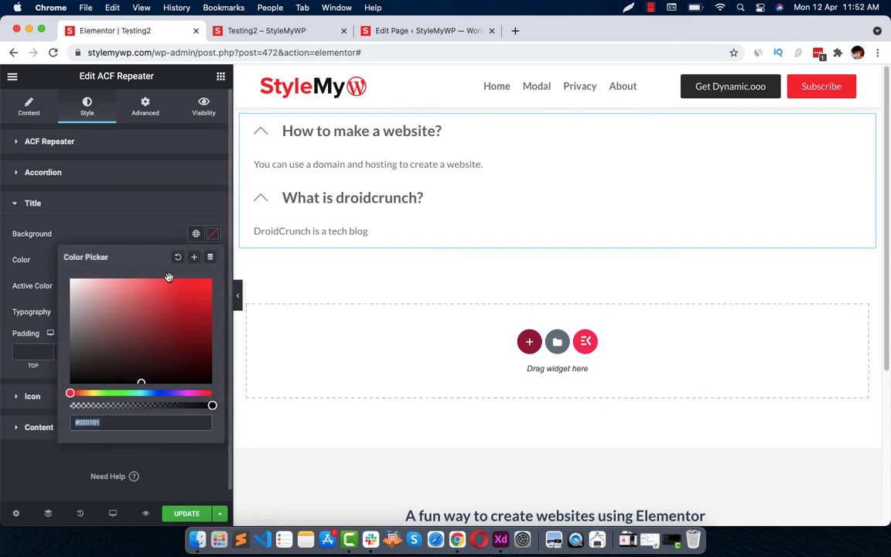
drag(112, 318, 71, 320)
drag(23, 303, 19, 291)
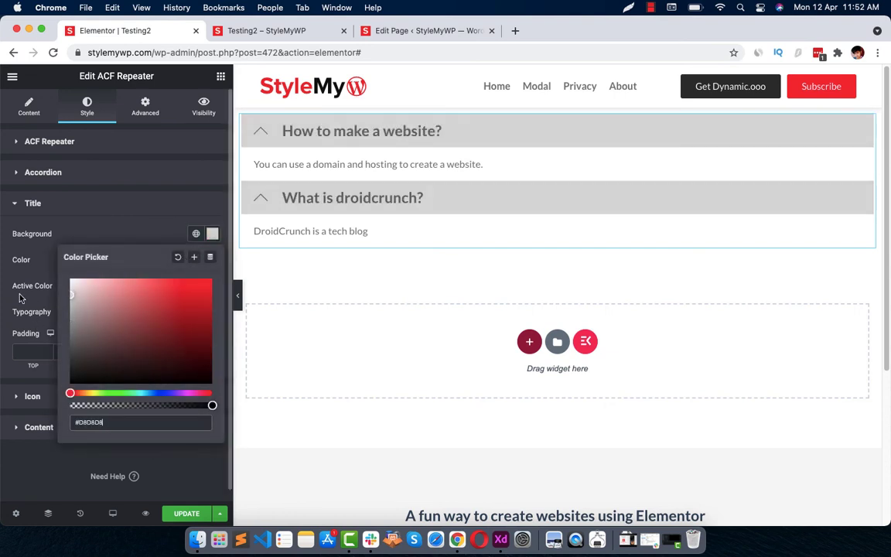
click(100, 238)
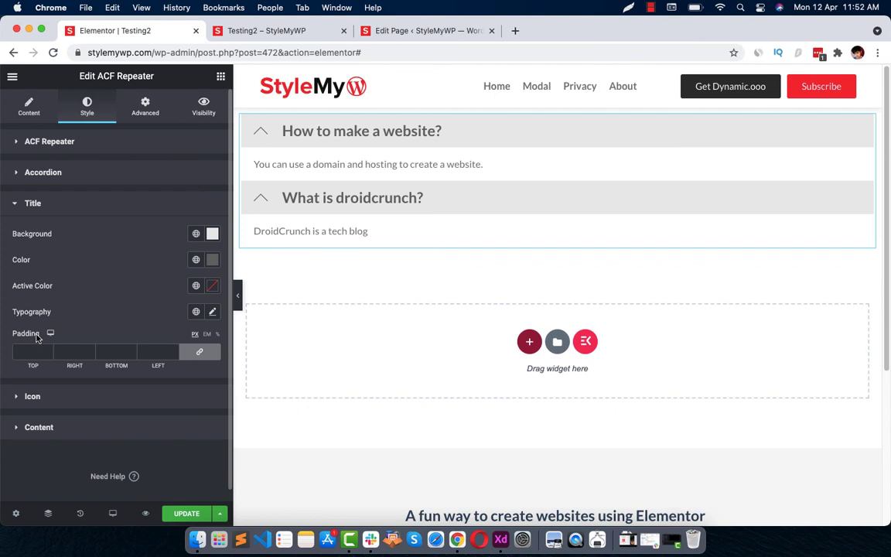
Step: Enlarge the title typography to about 20 px and preview the page in another tab
click(213, 312)
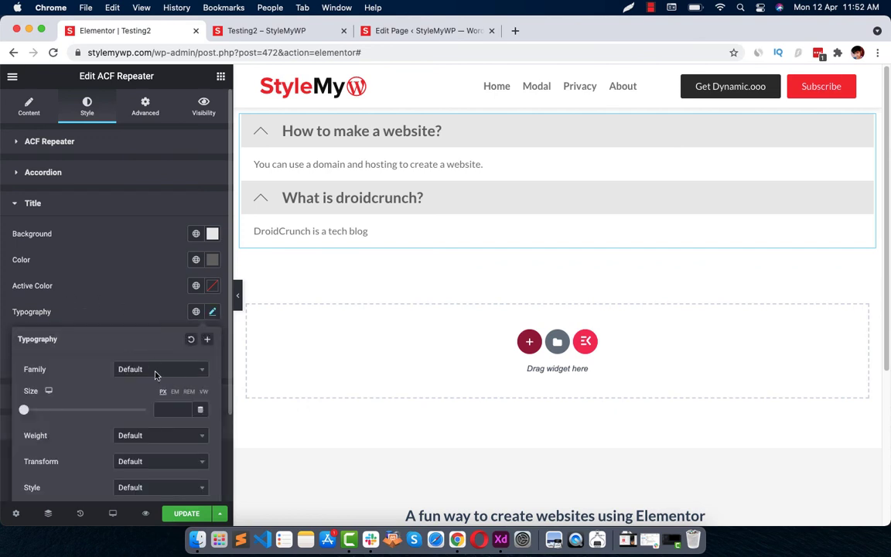
drag(23, 410, 36, 412)
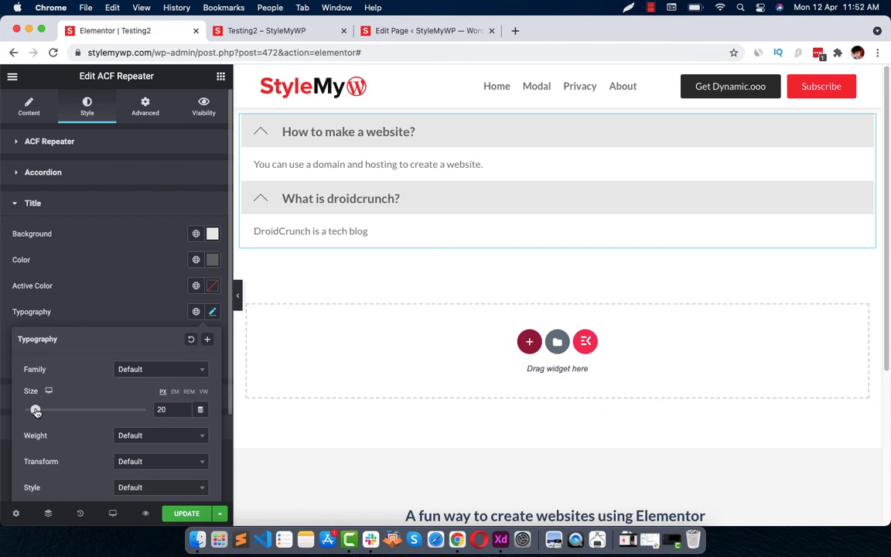
click(93, 311)
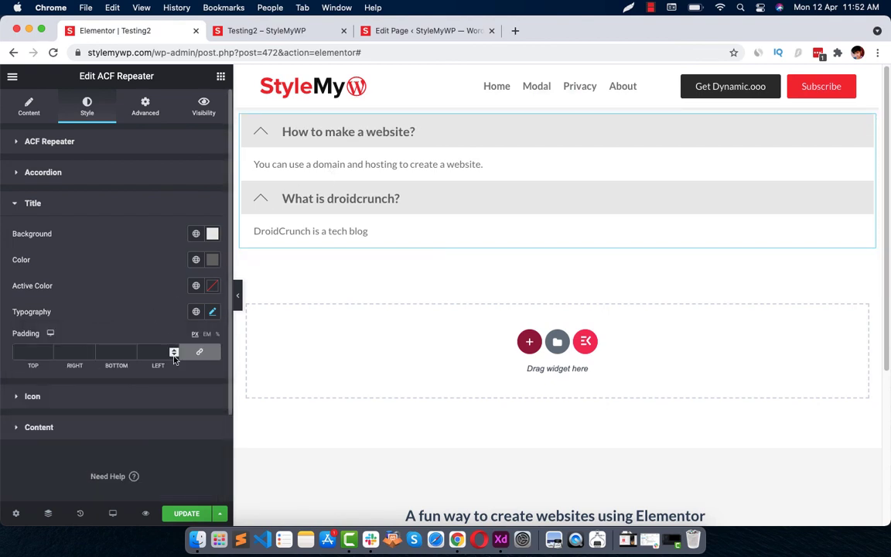
click(146, 513)
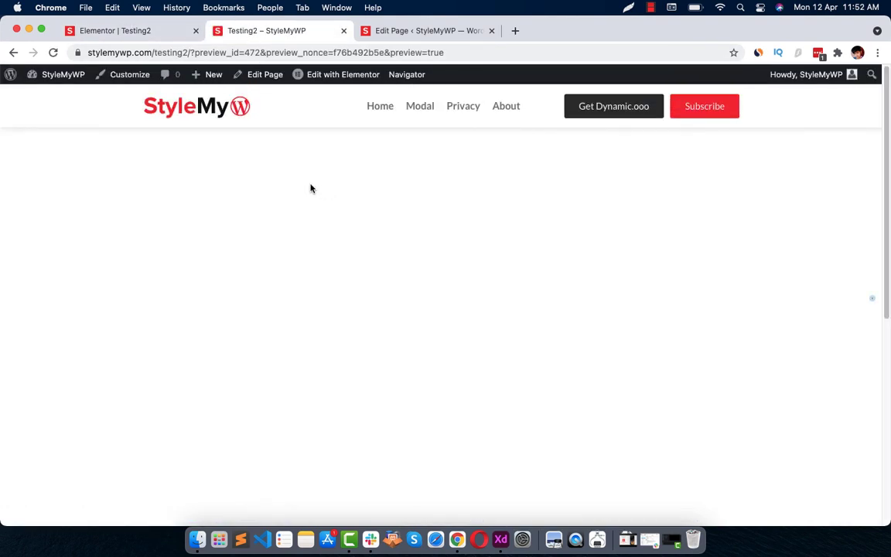
Step: Reload the Testing2 page without the ?preview query string
drag(191, 52, 440, 52)
key(BackSpace)
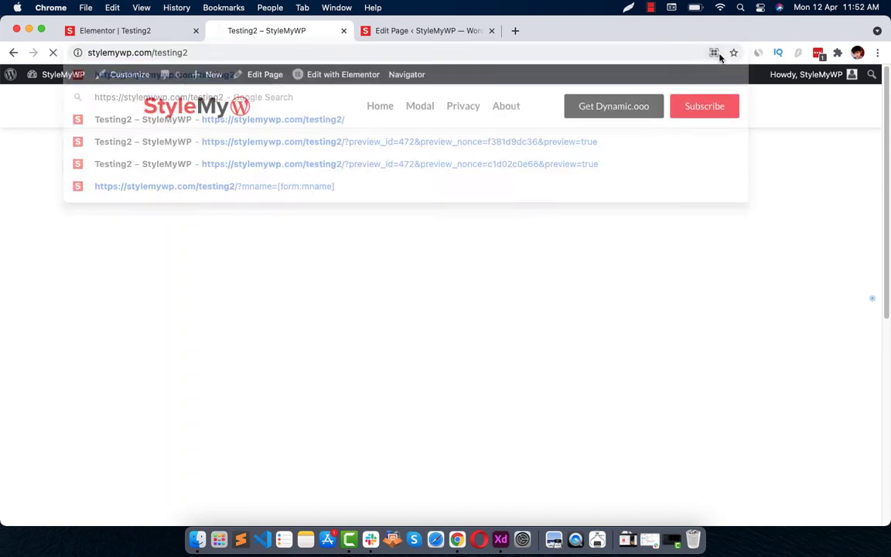
key(Return)
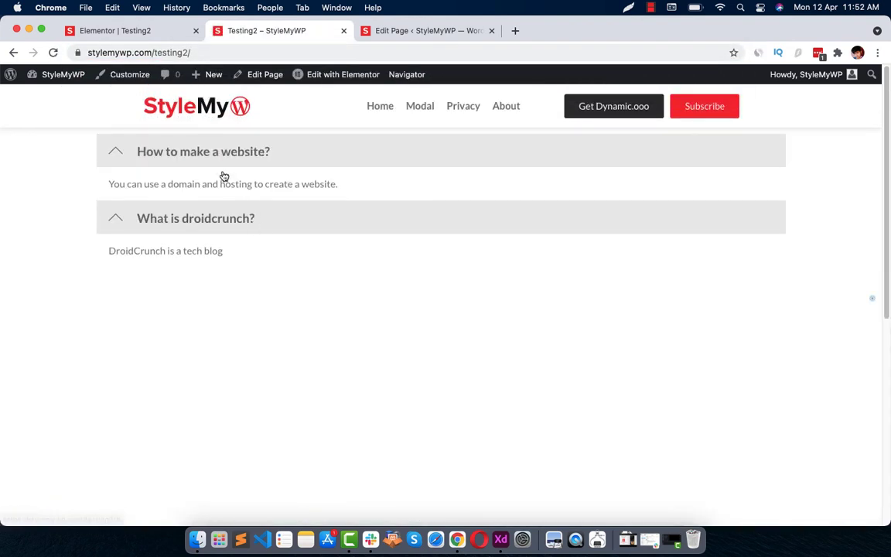
Step: Test the 'How to make a website?' and 'What is droidcrunch?' accordion items by toggling them
click(220, 151)
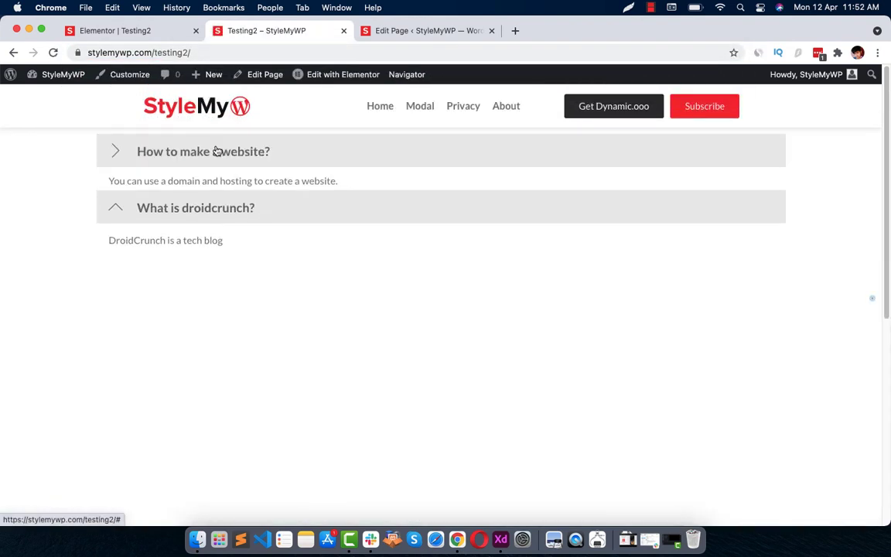
click(217, 152)
click(201, 217)
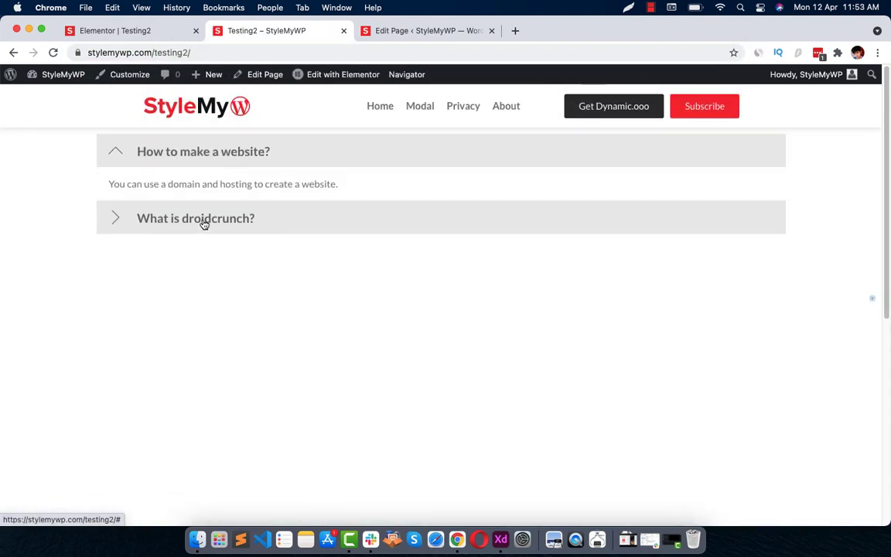
click(213, 220)
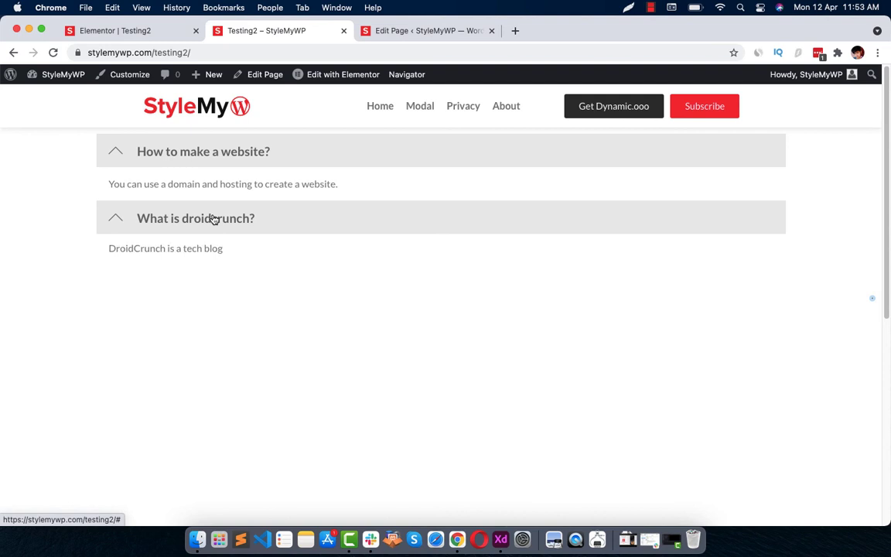
click(219, 155)
click(217, 160)
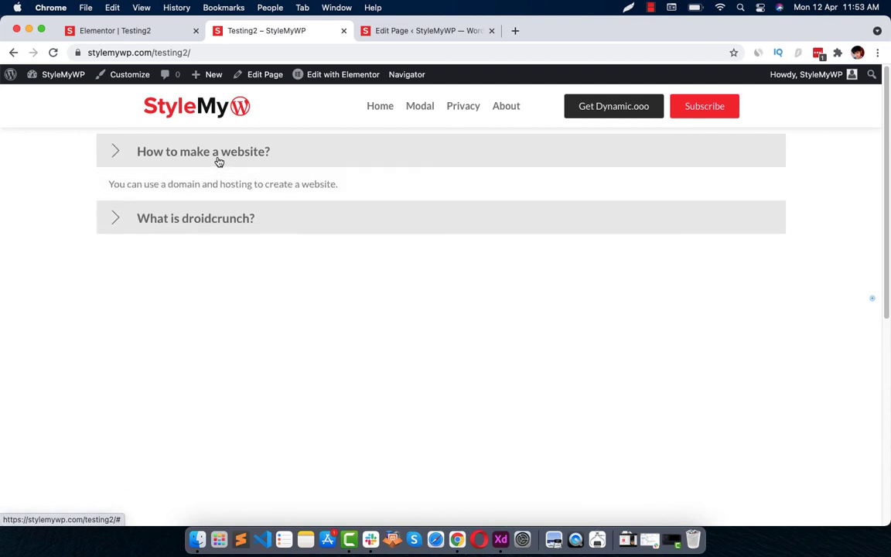
click(233, 161)
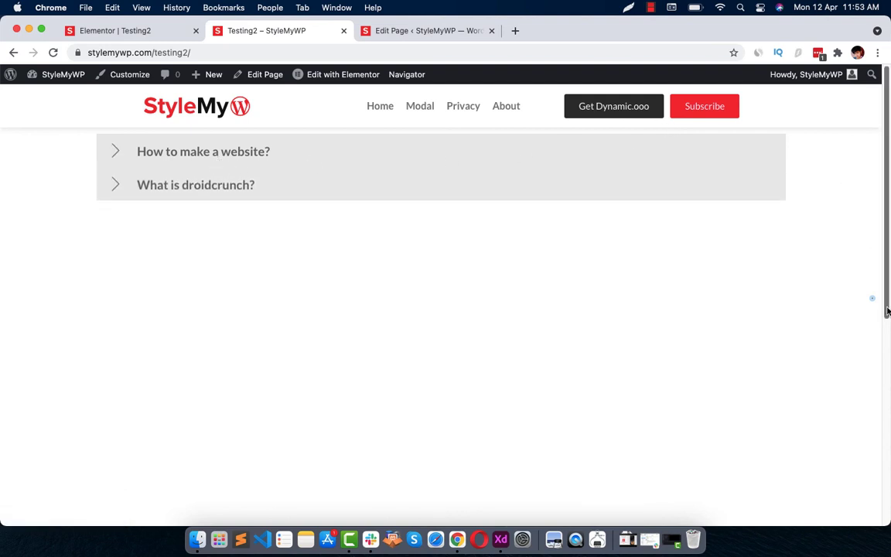
drag(887, 306, 889, 215)
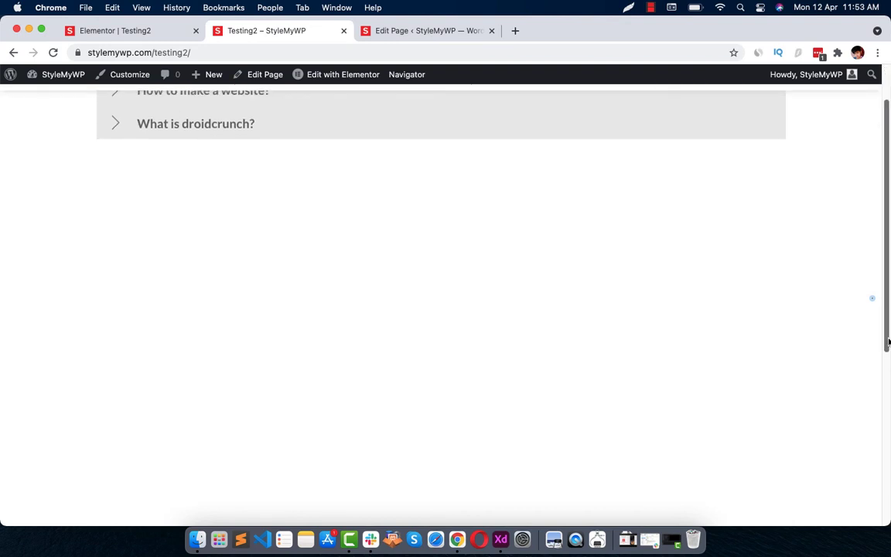
scroll(889, 215, down, 1)
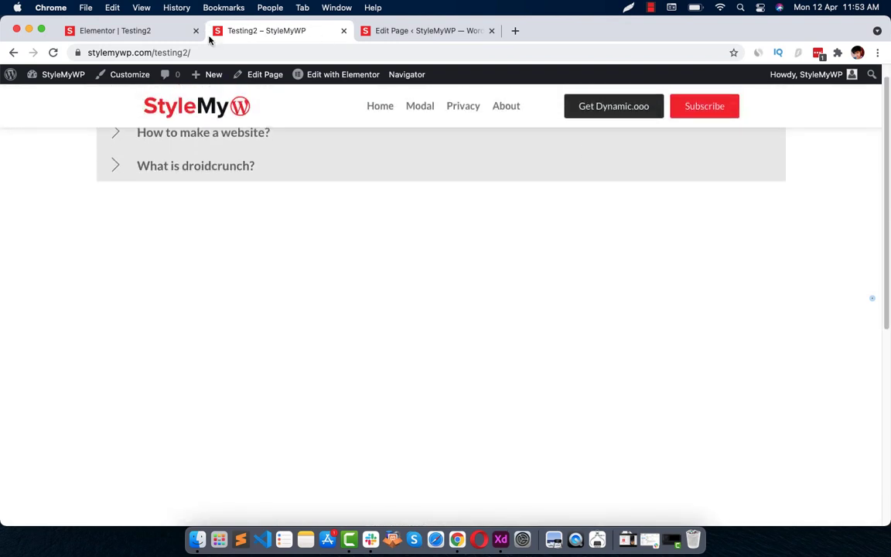